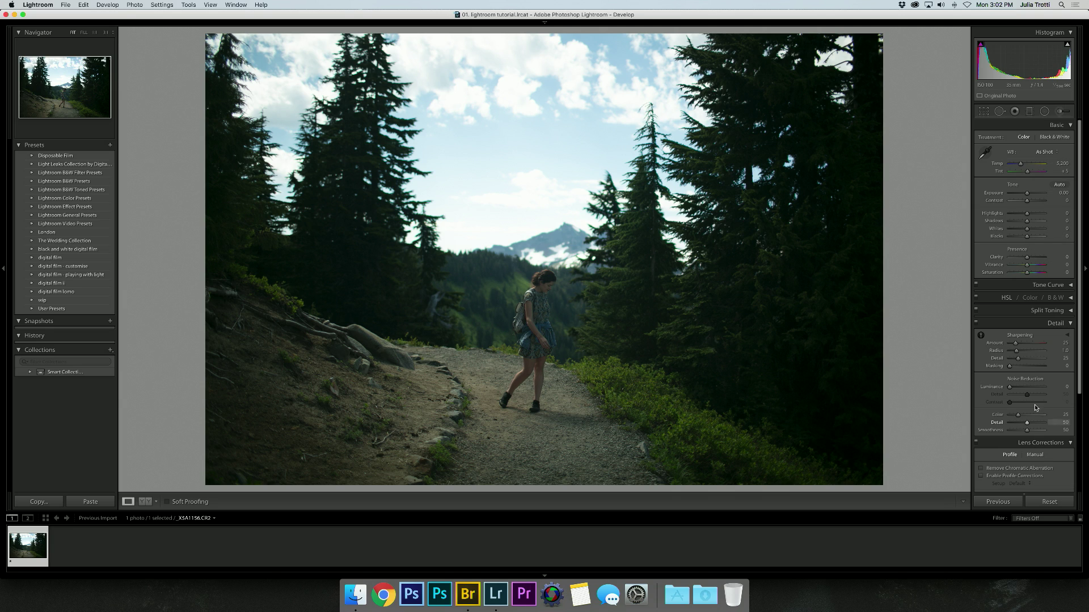
Brighten the trail photo's Exposure to +1.10.
{"action": "scroll", "coordinate": [1036, 393], "scroll_direction": "down", "scroll_amount": 3}
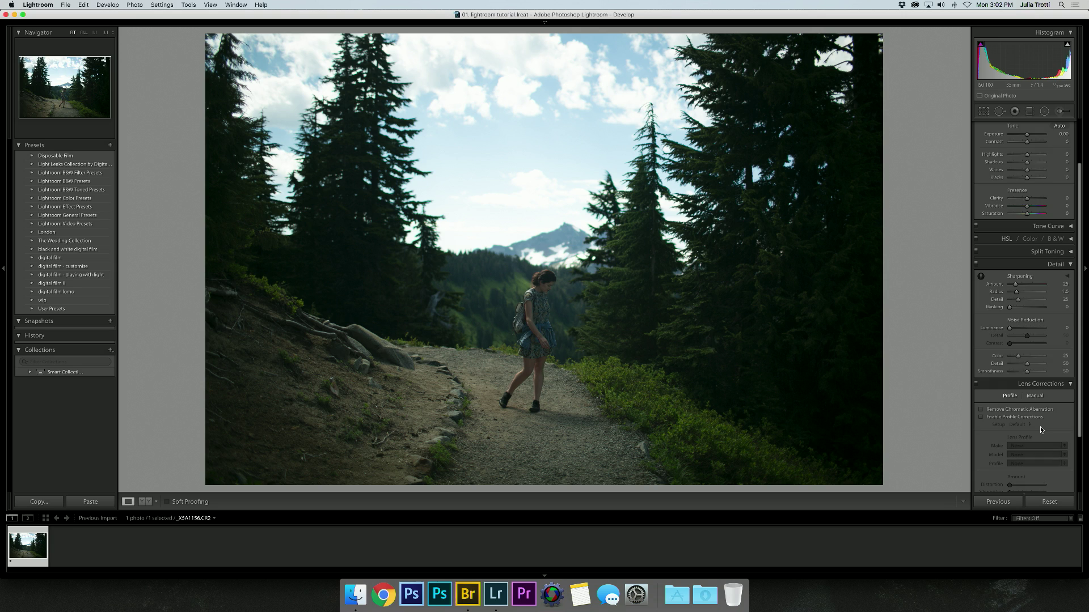
{"action": "scroll", "coordinate": [1041, 419], "scroll_direction": "up", "scroll_amount": 3}
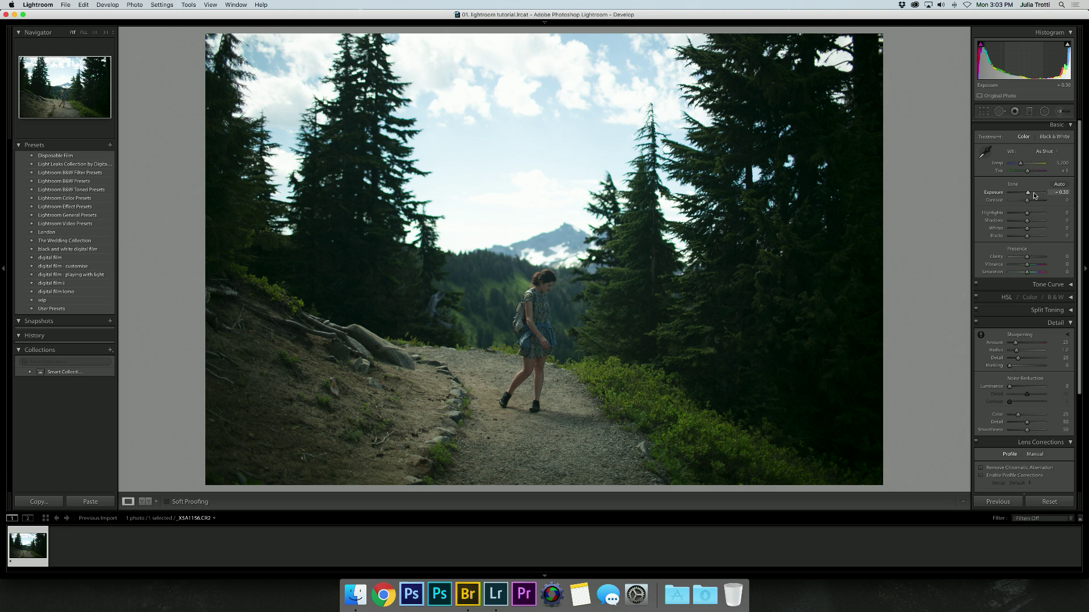
{"action": "key", "text": "Up"}
{"action": "key", "text": "Up"}
{"action": "key", "text": "Up"}
{"action": "key", "text": "Up"}
{"action": "key", "text": "Up"}
{"action": "key", "text": "Up"}
{"action": "key", "text": "Up"}
{"action": "key", "text": "Up"}
{"action": "key", "text": "Up"}
{"action": "key", "text": "Up"}
{"action": "key", "text": "Up"}
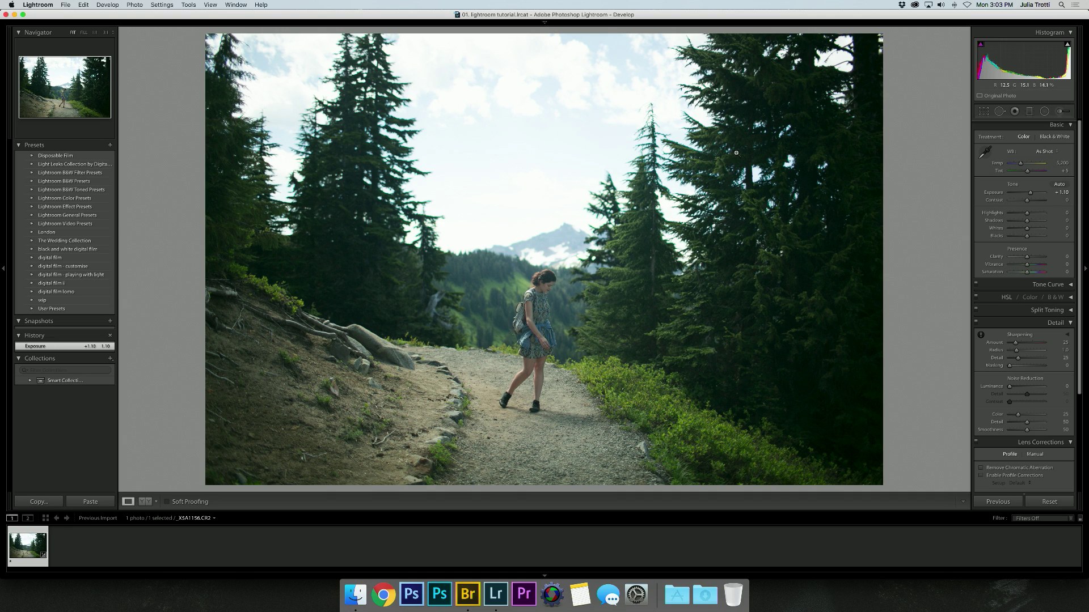
Warm the photo with Temp 5,950 and Tint +20, comparing Before/After.
{"action": "scroll", "coordinate": [1027, 164], "scroll_direction": "up", "scroll_amount": 2}
{"action": "scroll", "coordinate": [1029, 173], "scroll_direction": "up", "scroll_amount": 2}
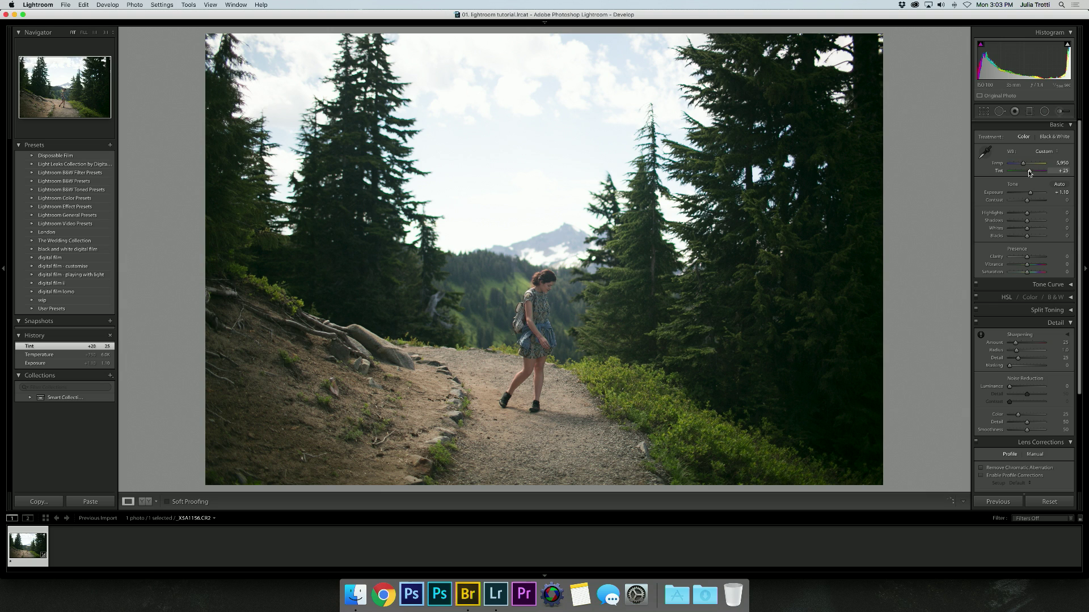
{"action": "key", "text": "backslash"}
{"action": "key", "text": "backslash"}
{"action": "key", "text": "backslash"}
{"action": "key", "text": "backslash"}
{"action": "left_click_drag", "start_coordinate": [1040, 173], "coordinate": [1036, 173]}
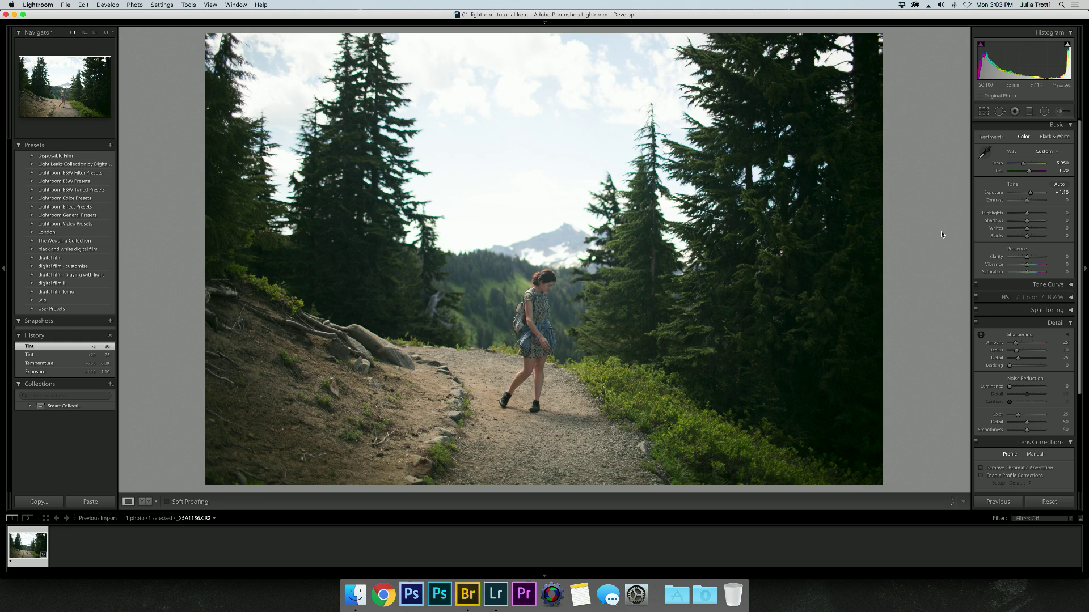
{"action": "key", "text": "backslash"}
{"action": "key", "text": "backslash"}
Deepen Blacks to -40 and lift Shadows to about +40.
{"action": "left_click_drag", "start_coordinate": [1041, 242], "coordinate": [1033, 235]}
{"action": "key", "text": "Down"}
{"action": "key", "text": "Down"}
{"action": "key", "text": "Down"}
{"action": "key", "text": "Down"}
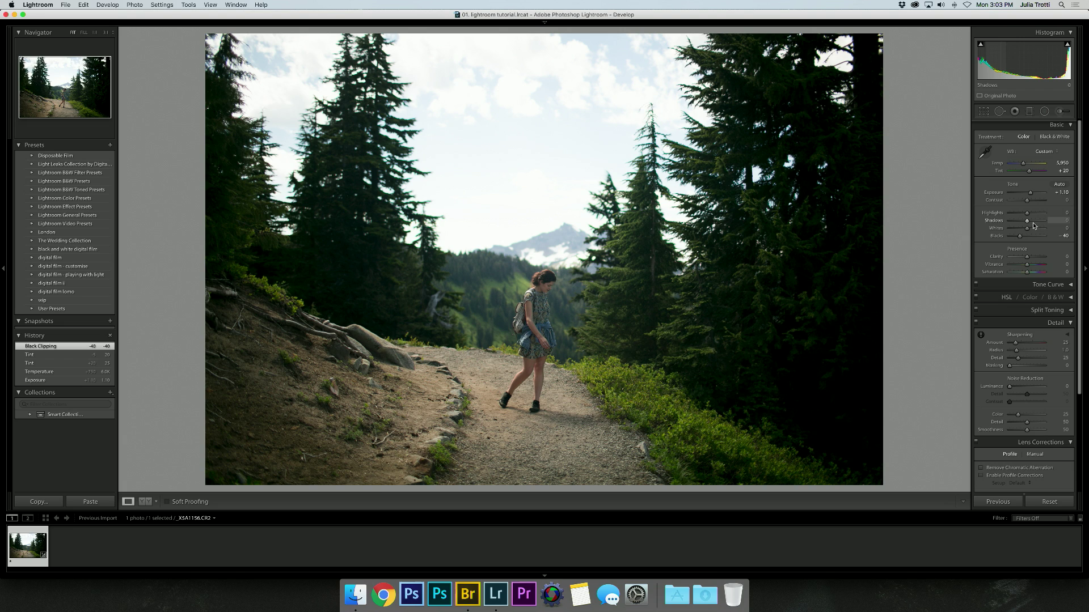
{"action": "key", "text": "Up"}
{"action": "key", "text": "Up"}
{"action": "key", "text": "Up"}
{"action": "key", "text": "Up"}
{"action": "key", "text": "Up"}
{"action": "key", "text": "Up"}
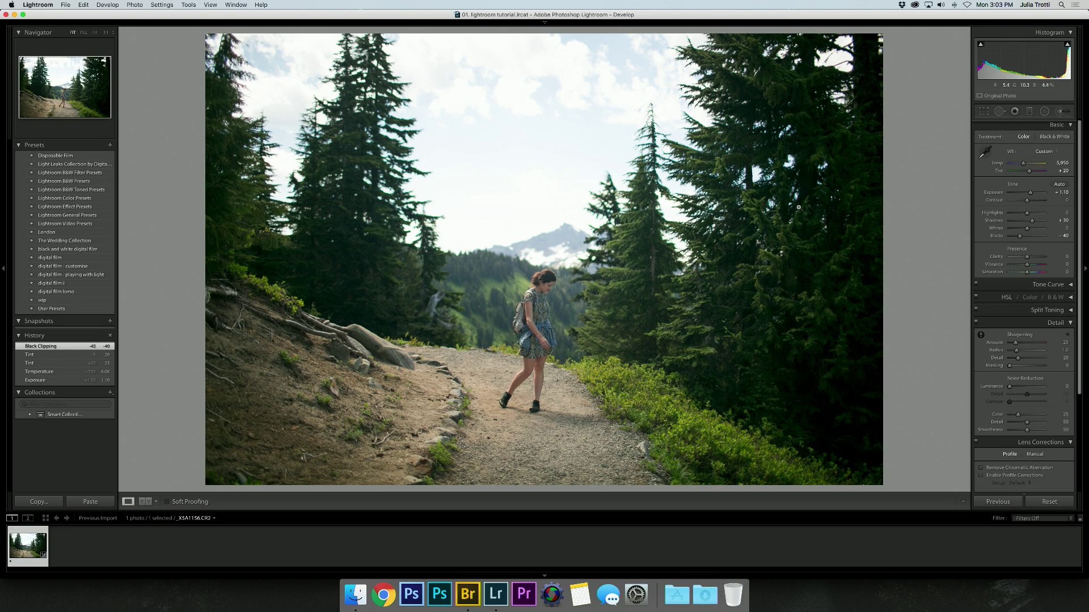
{"action": "key", "text": "Up"}
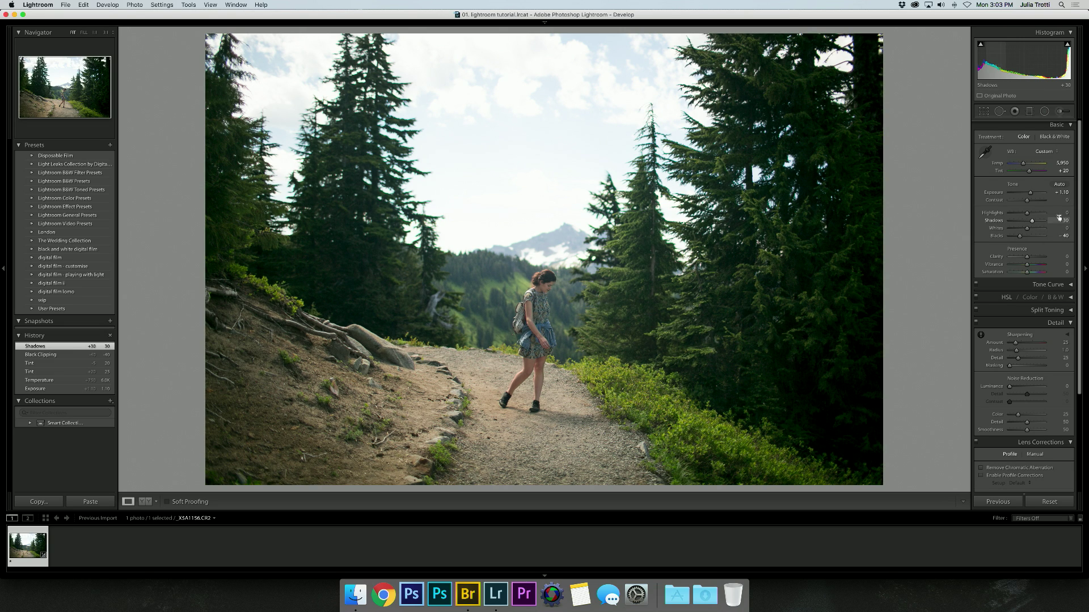
{"action": "key", "text": "Up"}
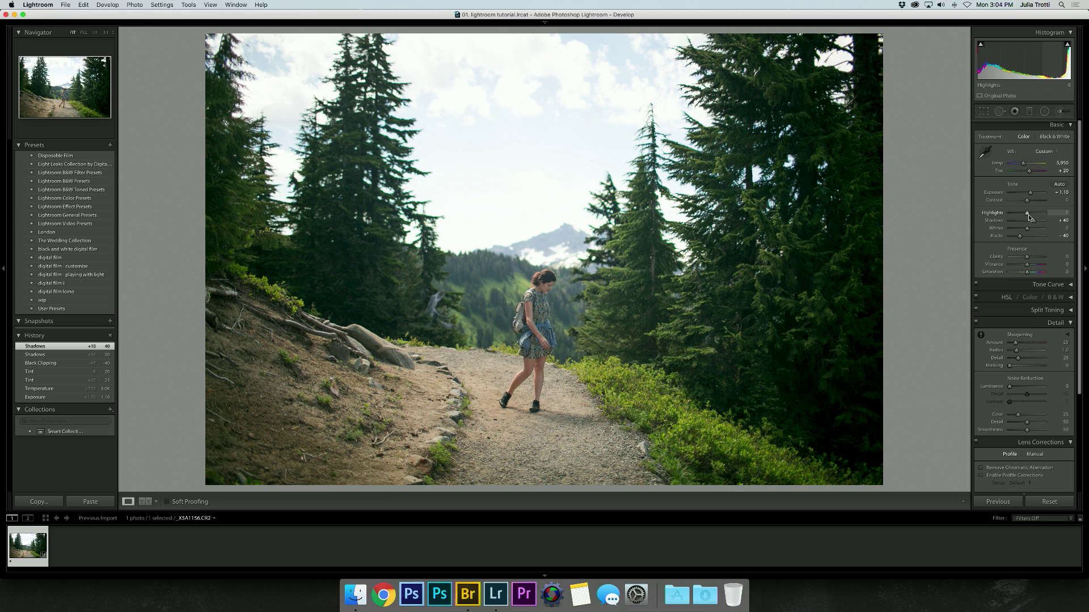
Pull Highlights down to -79 to recover the clouds, toggling Before/After to compare.
{"action": "left_click_drag", "start_coordinate": [1029, 217], "coordinate": [1014, 216]}
{"action": "key", "text": "backslash"}
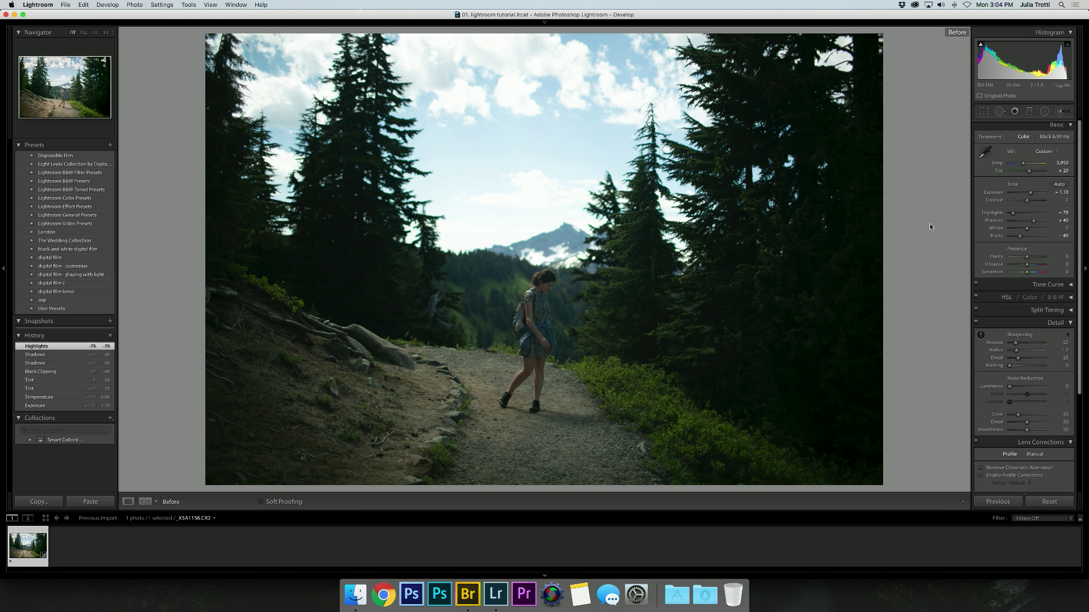
{"action": "key", "text": "backslash"}
{"action": "key", "text": "backslash"}
{"action": "key", "text": "backslash"}
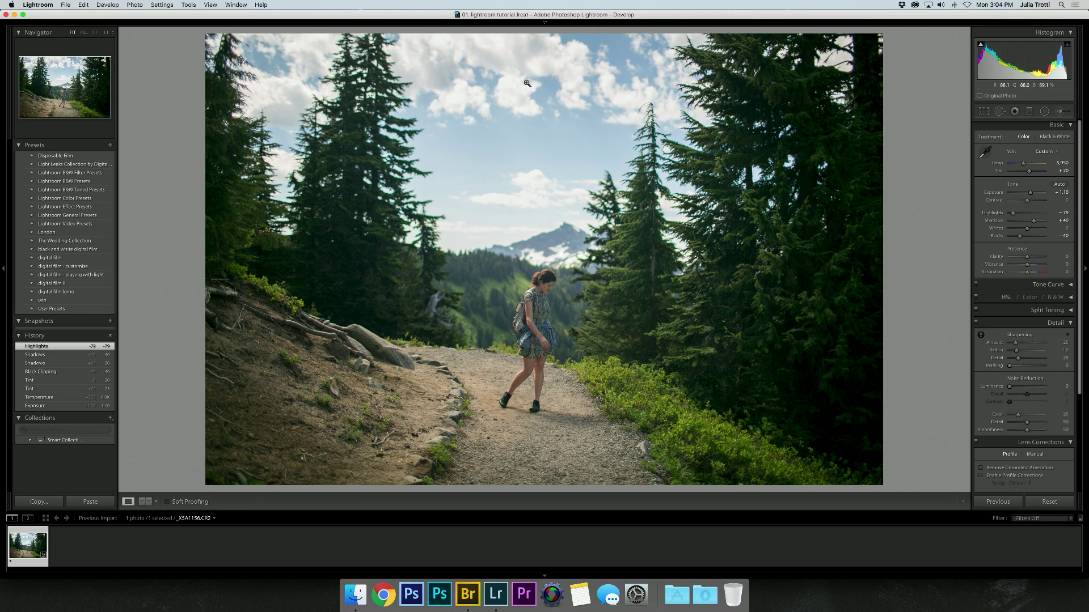
{"action": "key", "text": "backslash"}
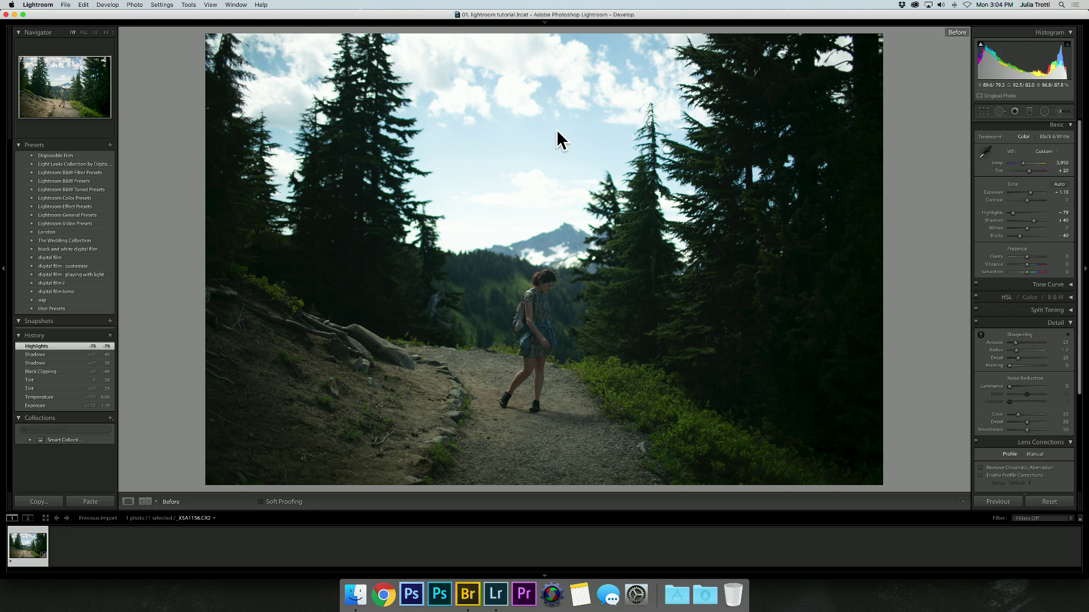
{"action": "key", "text": "backslash"}
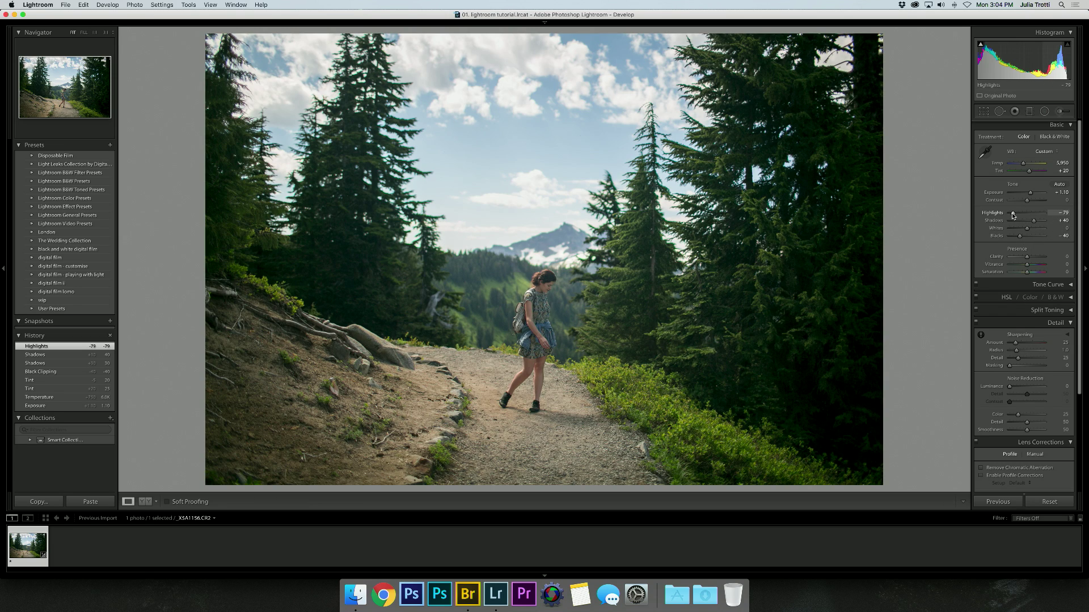
Reset Highlights to 0 and draw a graduated filter down across the sky.
{"action": "left_click_drag", "start_coordinate": [1013, 215], "coordinate": [1015, 215]}
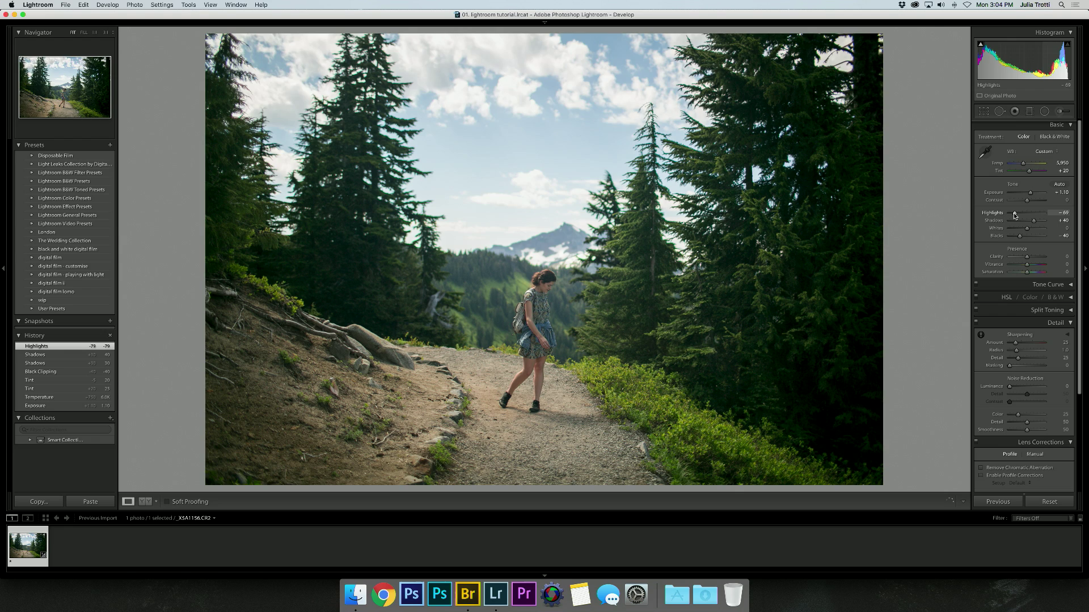
{"action": "double_click", "coordinate": [1015, 216]}
{"action": "left_click", "coordinate": [1029, 112]}
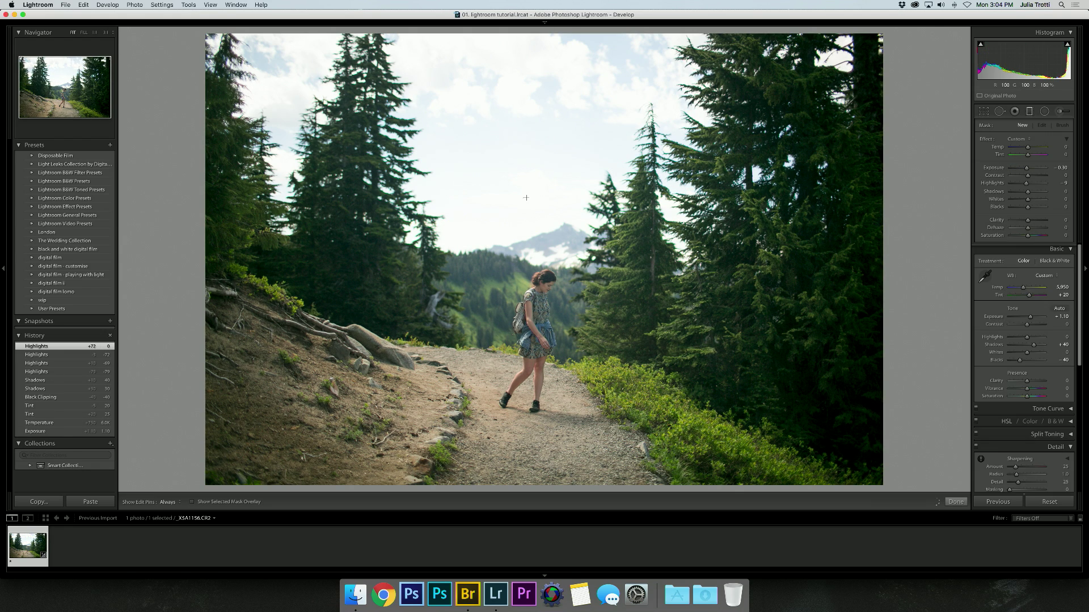
{"action": "left_click_drag", "start_coordinate": [521, 176], "coordinate": [525, 306]}
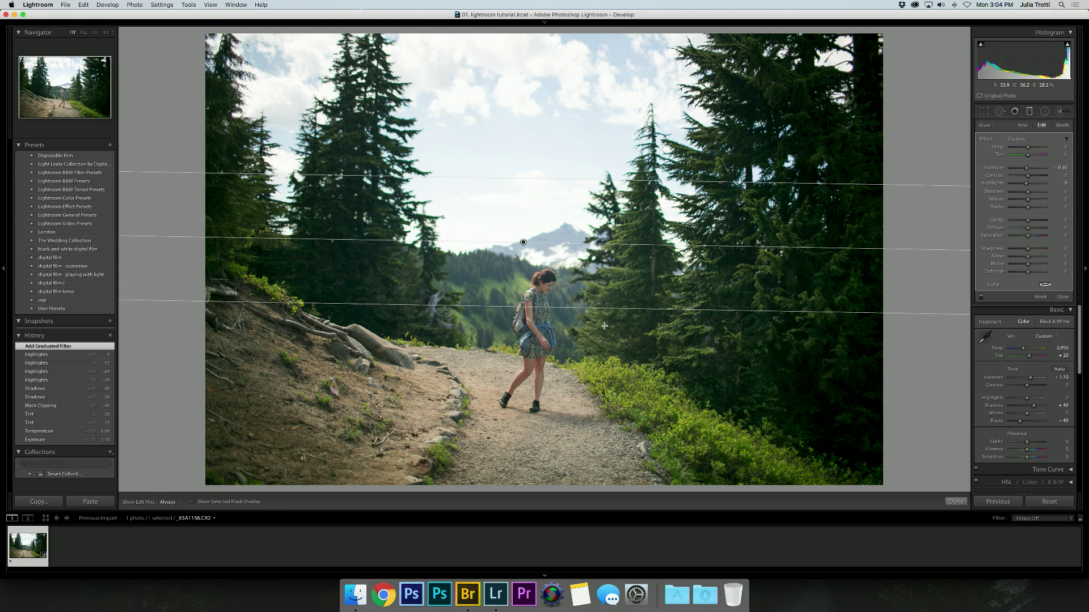
Reposition the filter over the mountains, darken it, and raise its Shadows to about 54.
{"action": "left_click_drag", "start_coordinate": [520, 301], "coordinate": [517, 226]}
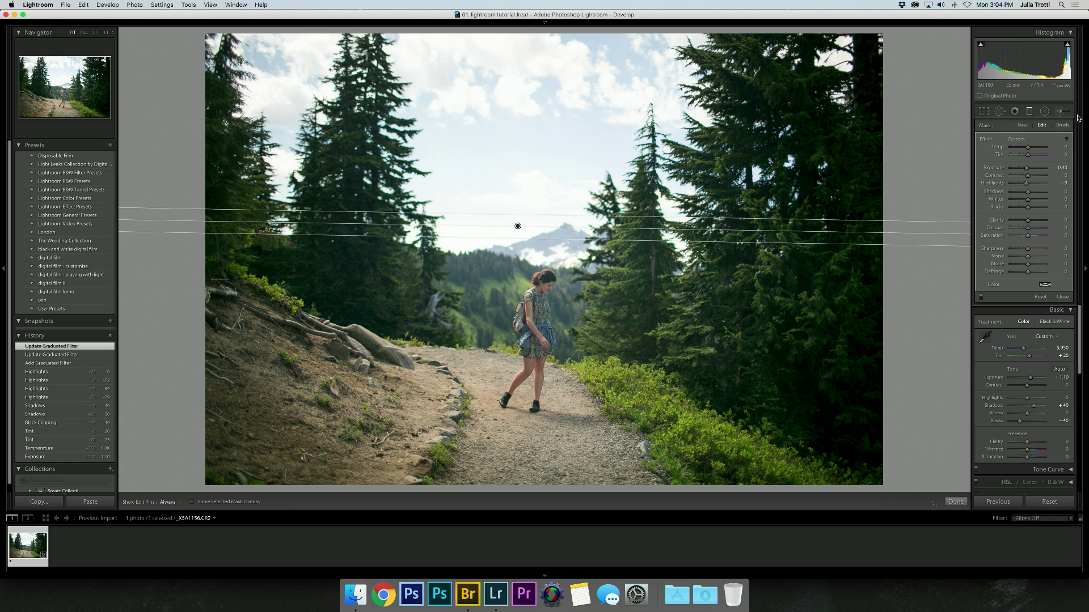
{"action": "left_click_drag", "start_coordinate": [1025, 167], "coordinate": [1013, 168]}
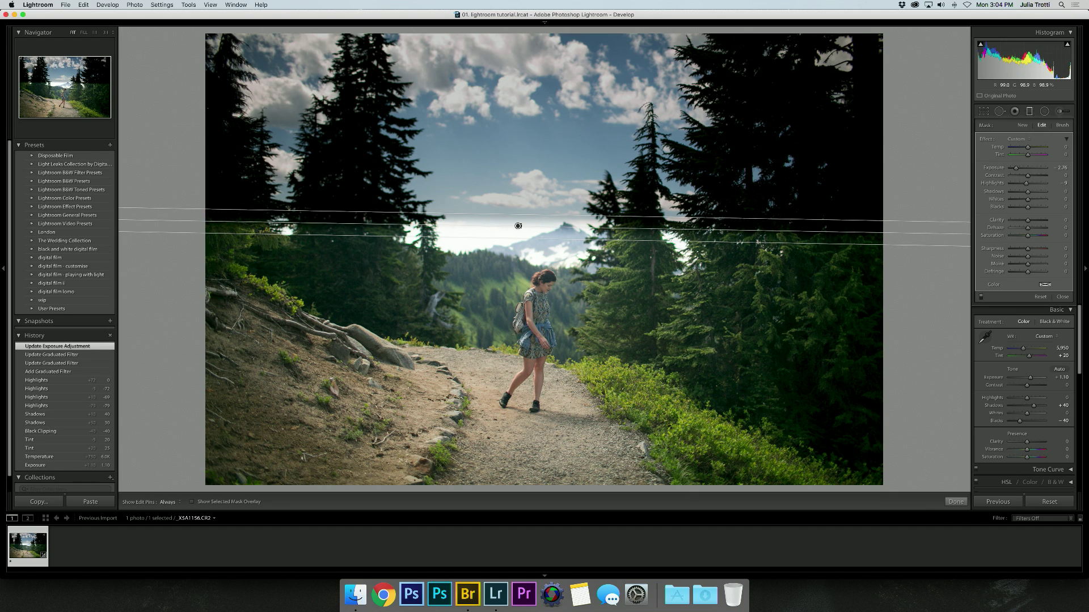
{"action": "left_click_drag", "start_coordinate": [518, 226], "coordinate": [534, 417]}
{"action": "left_click_drag", "start_coordinate": [534, 360], "coordinate": [583, 265]}
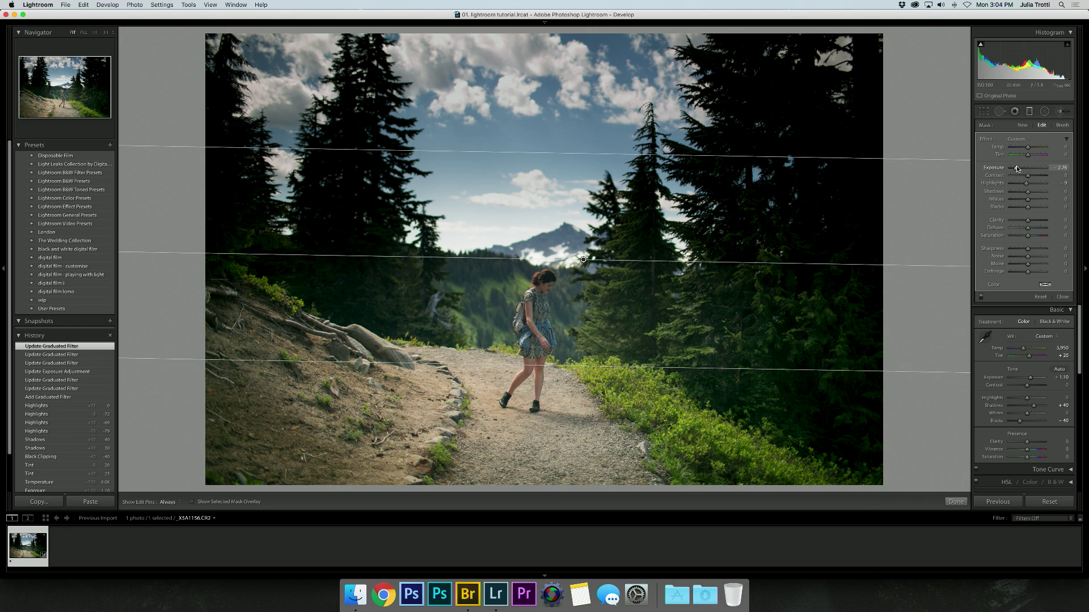
{"action": "mouse_move", "coordinate": [1017, 168]}
{"action": "left_mouse_down"}
{"action": "mouse_move", "coordinate": [1029, 169]}
{"action": "mouse_move", "coordinate": [1024, 184]}
{"action": "left_mouse_up"}
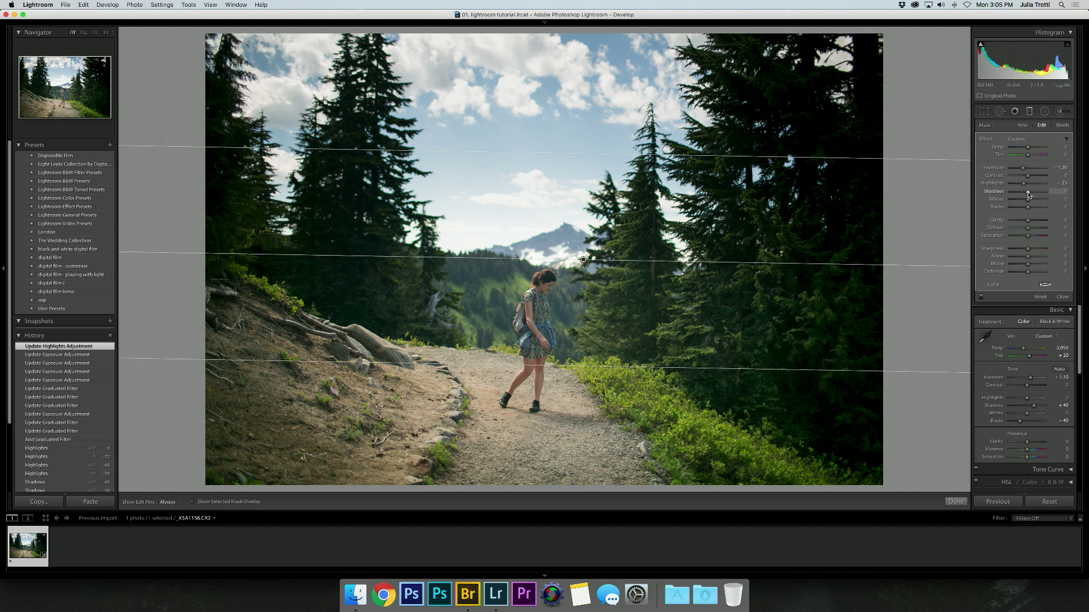
{"action": "left_click_drag", "start_coordinate": [1032, 192], "coordinate": [1038, 191]}
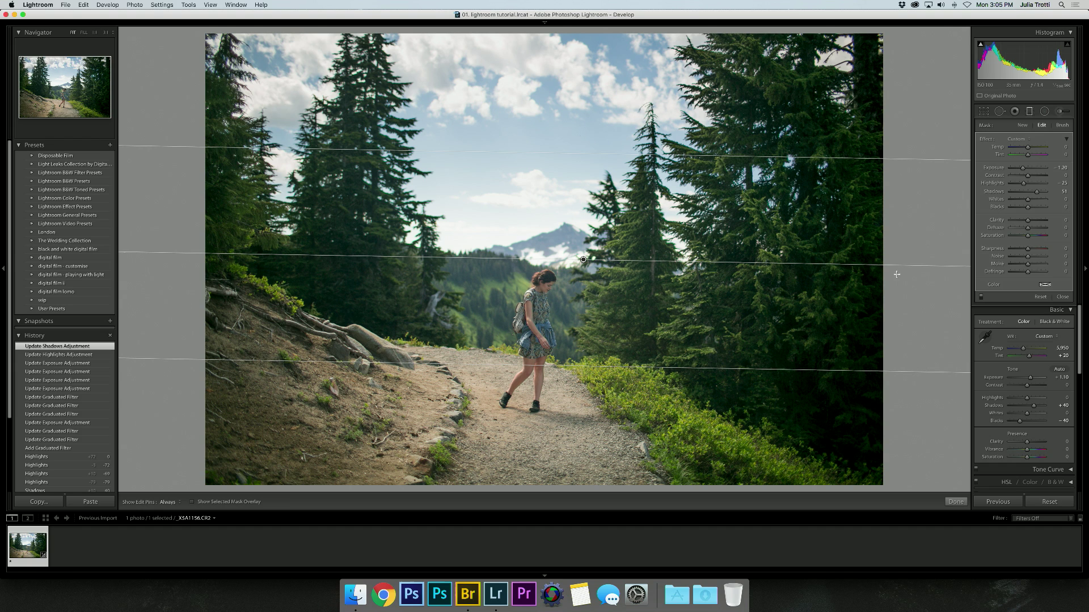
Close the graduated filter, test darker Basic Highlights, then reset Highlights to 0.
{"action": "left_click", "coordinate": [889, 286]}
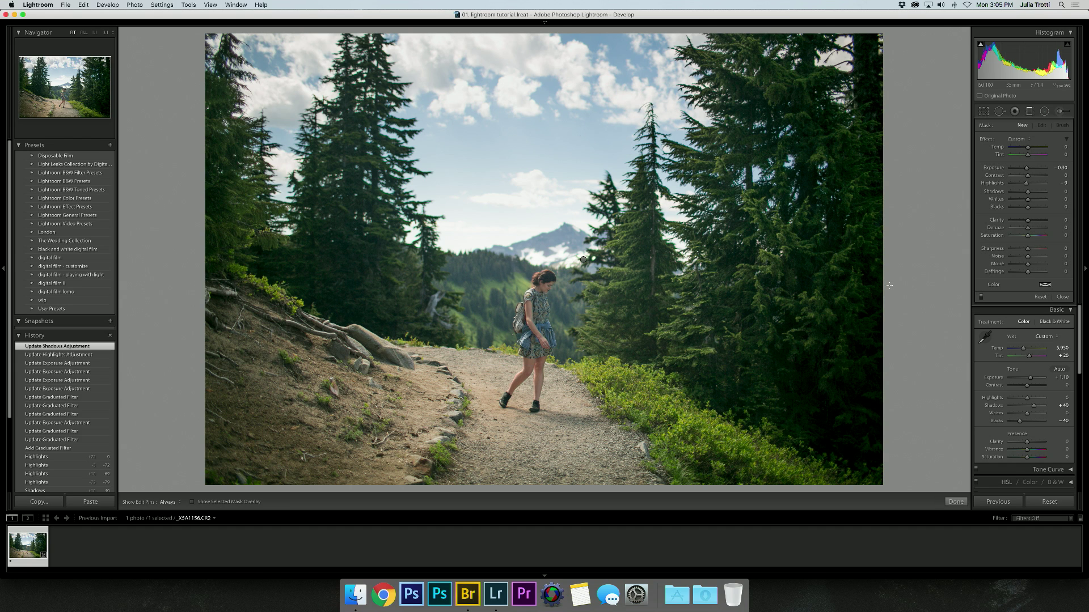
{"action": "key", "text": "backslash"}
{"action": "key", "text": "backslash"}
{"action": "key", "text": "backslash"}
{"action": "key", "text": "backslash"}
{"action": "key", "text": "backslash"}
{"action": "key", "text": "backslash"}
{"action": "left_click", "coordinate": [1062, 297]}
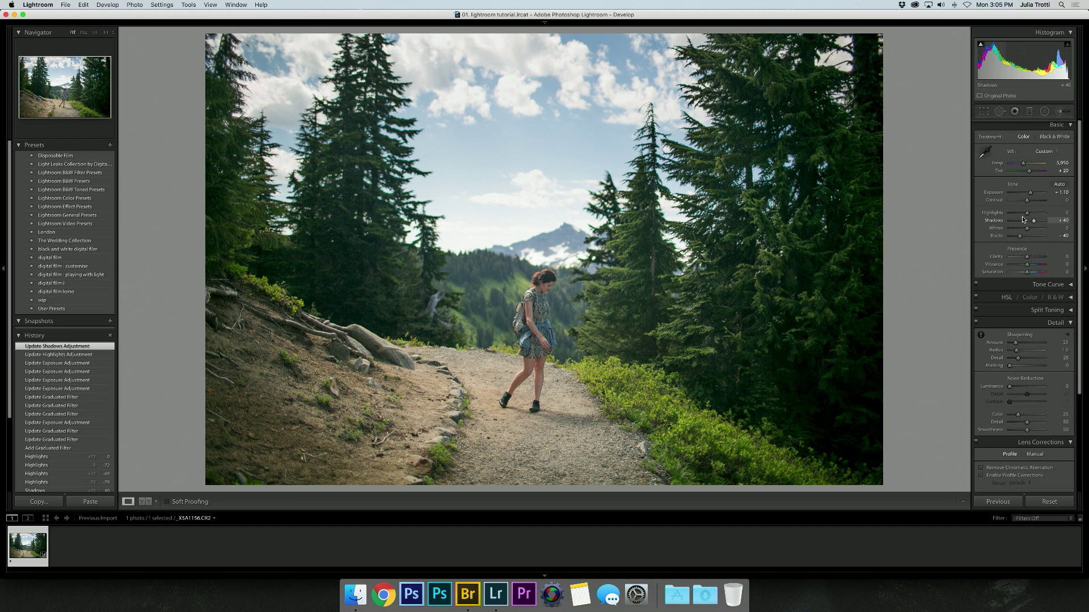
{"action": "left_click_drag", "start_coordinate": [1027, 213], "coordinate": [1019, 216]}
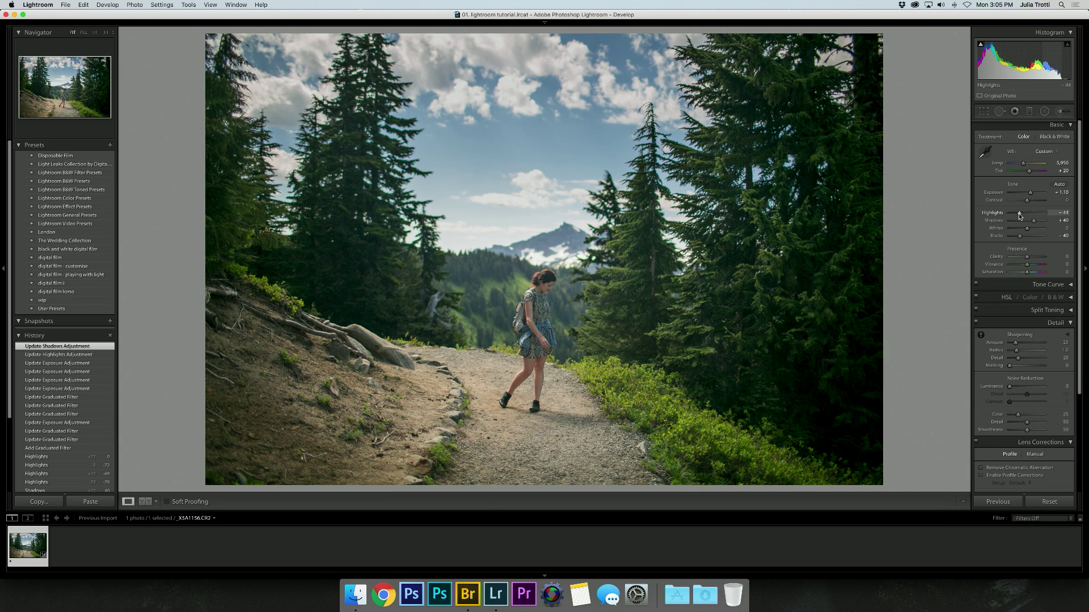
{"action": "double_click", "coordinate": [1019, 216]}
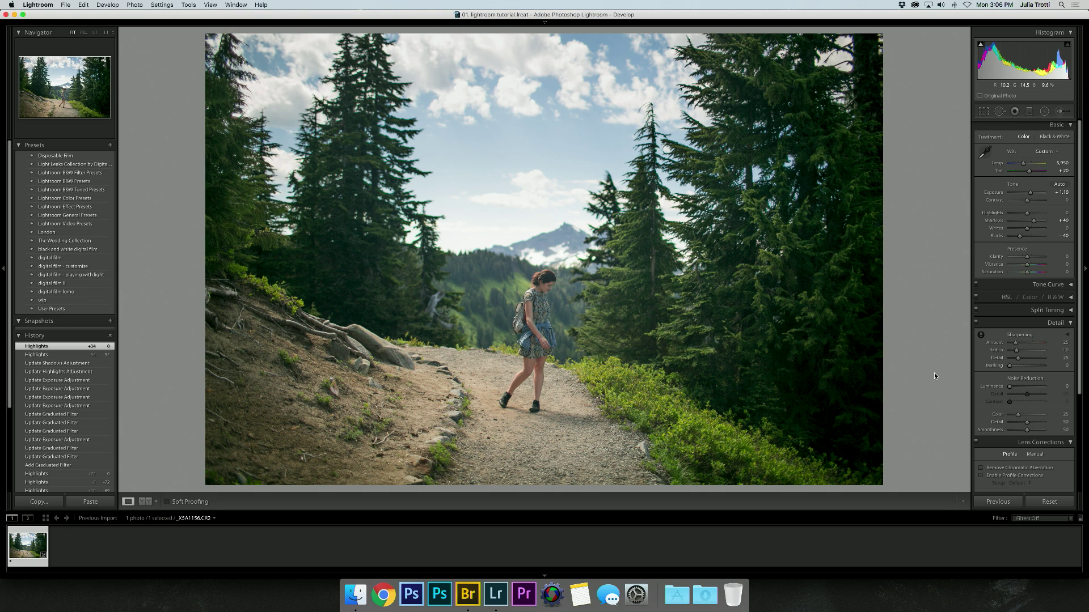
Enable lens profile corrections with Canon as the lens make.
{"action": "scroll", "coordinate": [1028, 311], "scroll_direction": "down", "scroll_amount": 5}
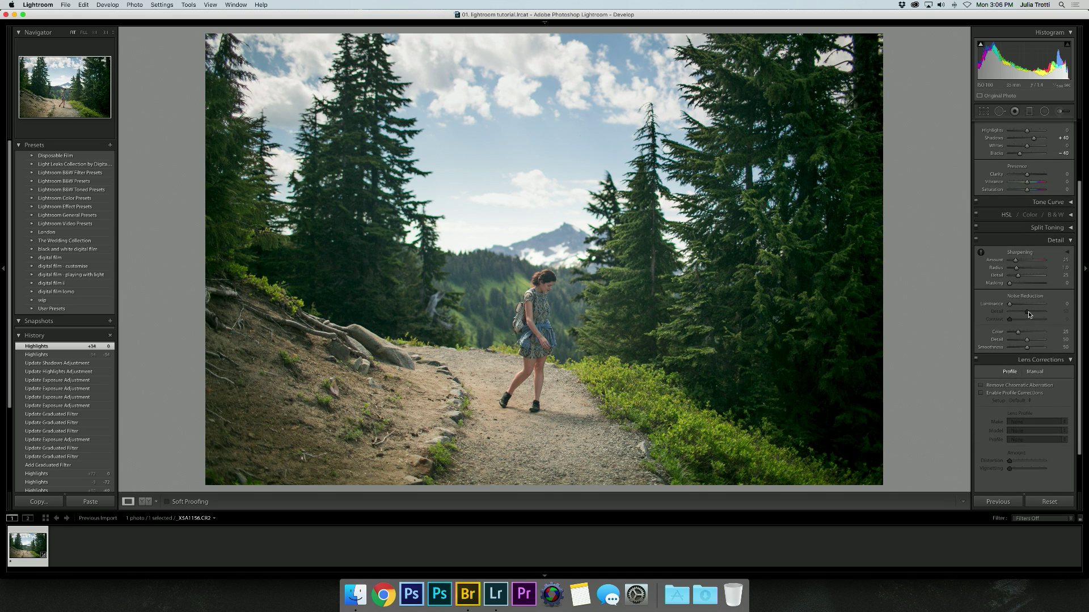
{"action": "scroll", "coordinate": [1028, 311], "scroll_direction": "down", "scroll_amount": 3}
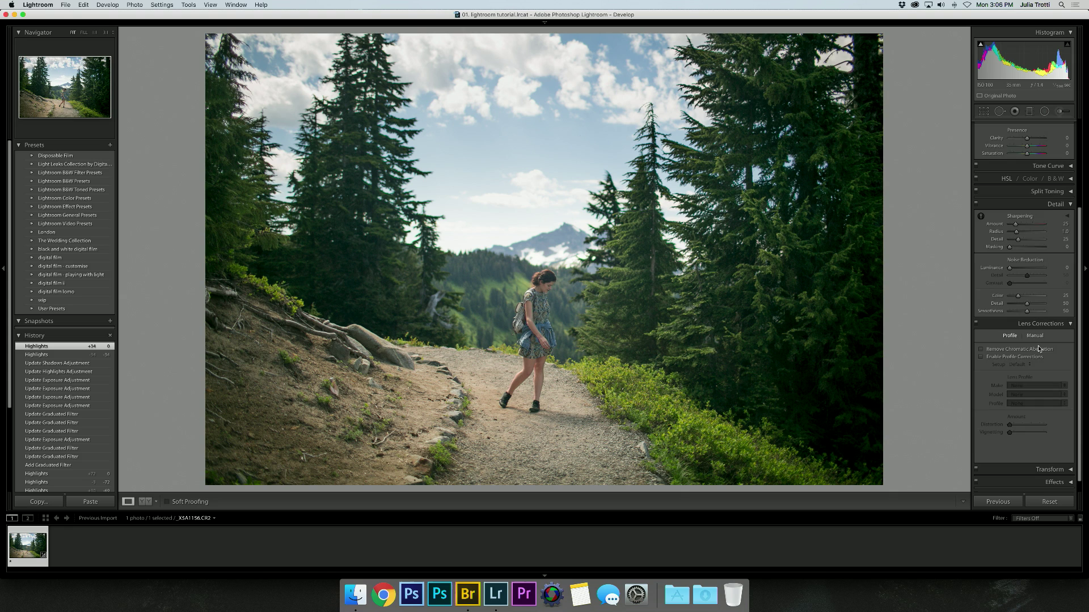
{"action": "scroll", "coordinate": [1038, 347], "scroll_direction": "down", "scroll_amount": 1}
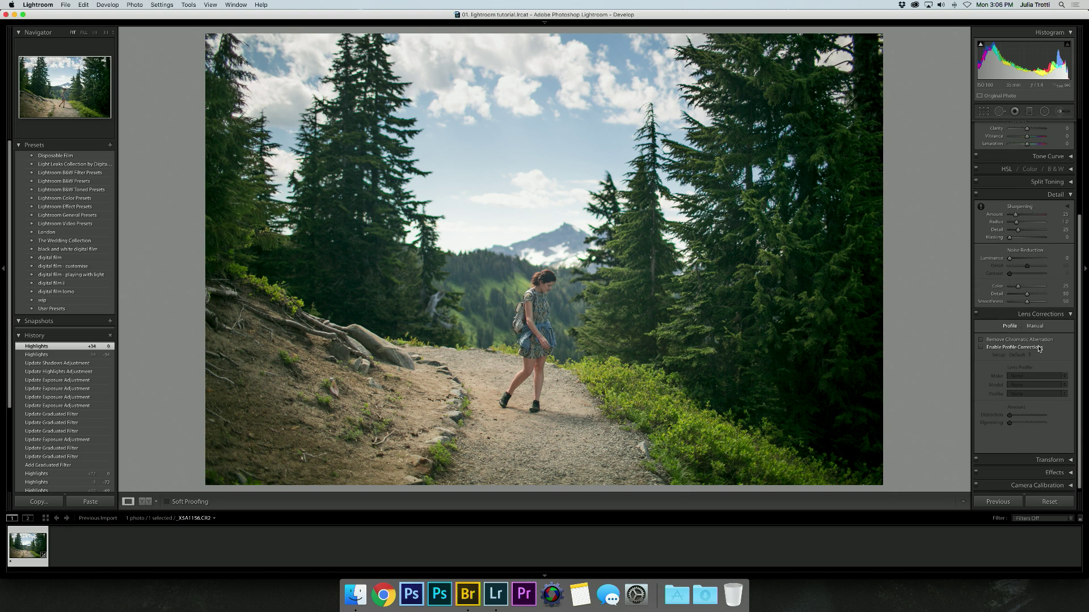
{"action": "left_click", "coordinate": [1003, 348]}
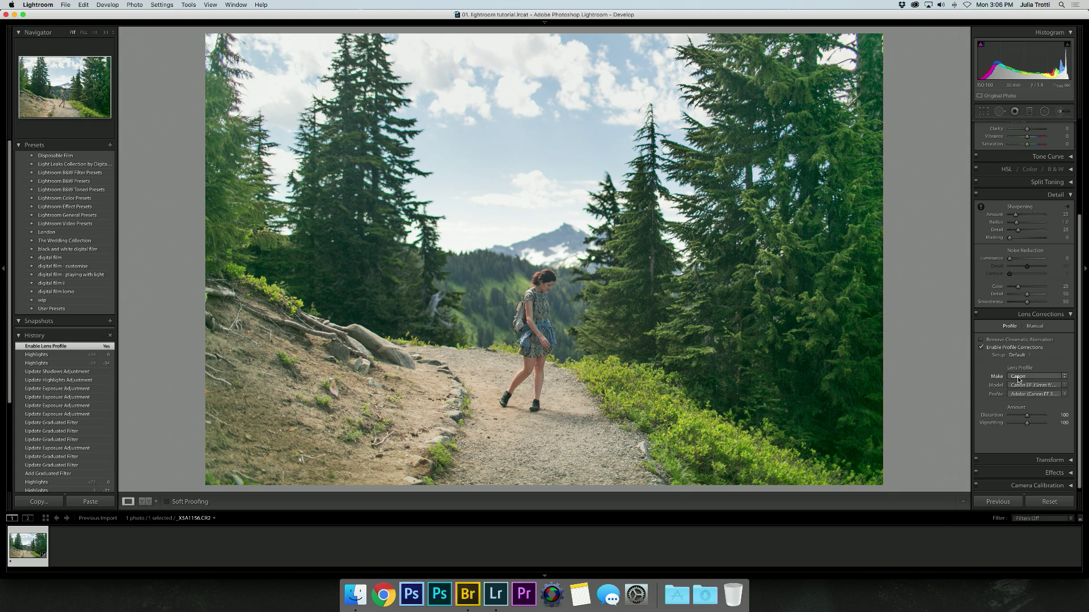
{"action": "scroll", "coordinate": [1031, 378], "scroll_direction": "down", "scroll_amount": 1}
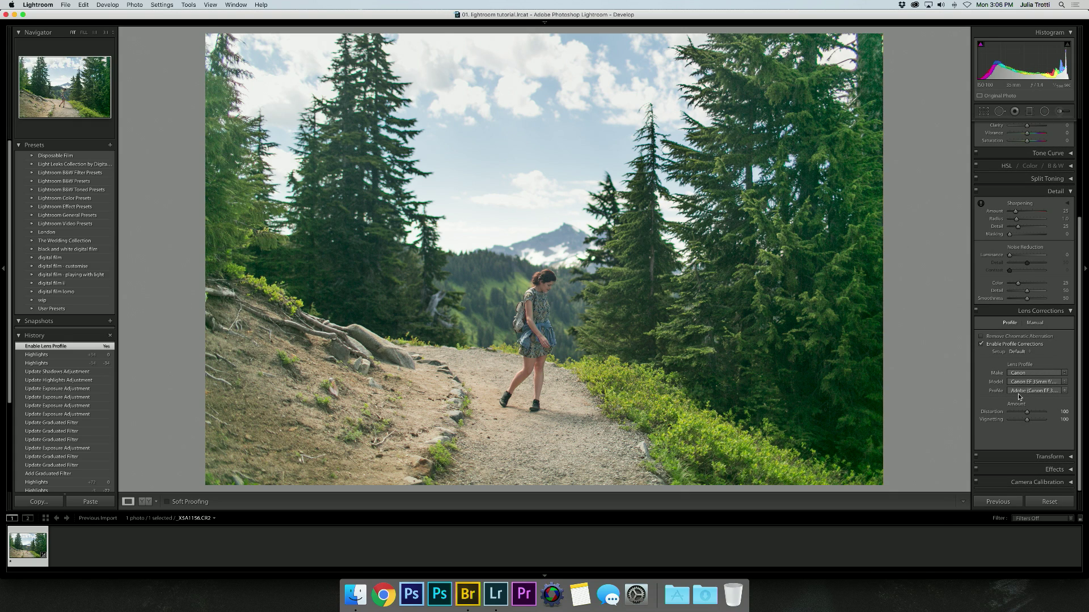
{"action": "left_click", "coordinate": [1031, 373]}
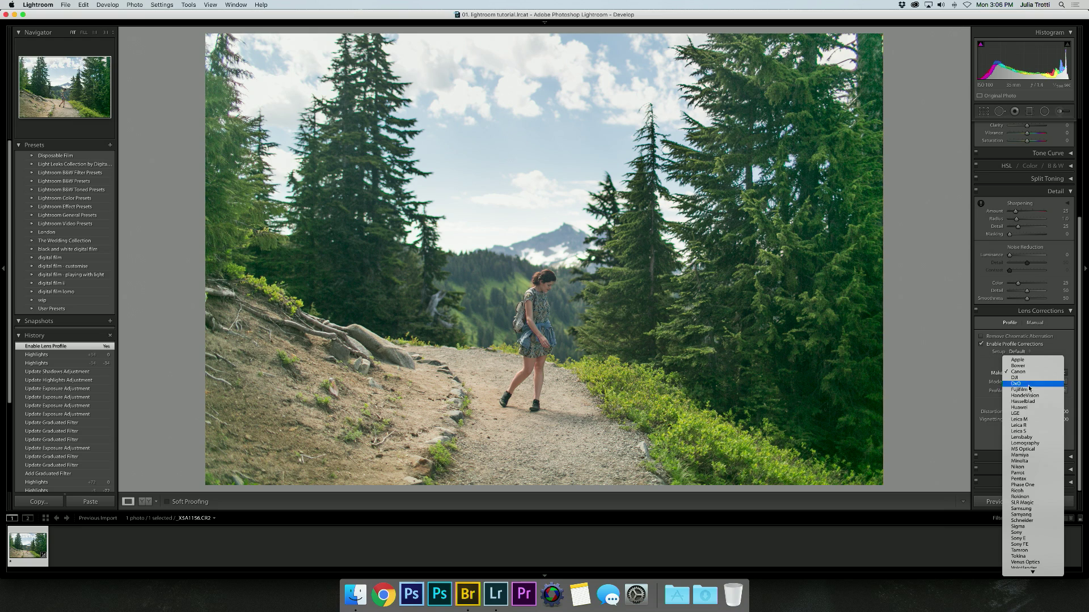
{"action": "mouse_move", "coordinate": [1032, 577]}
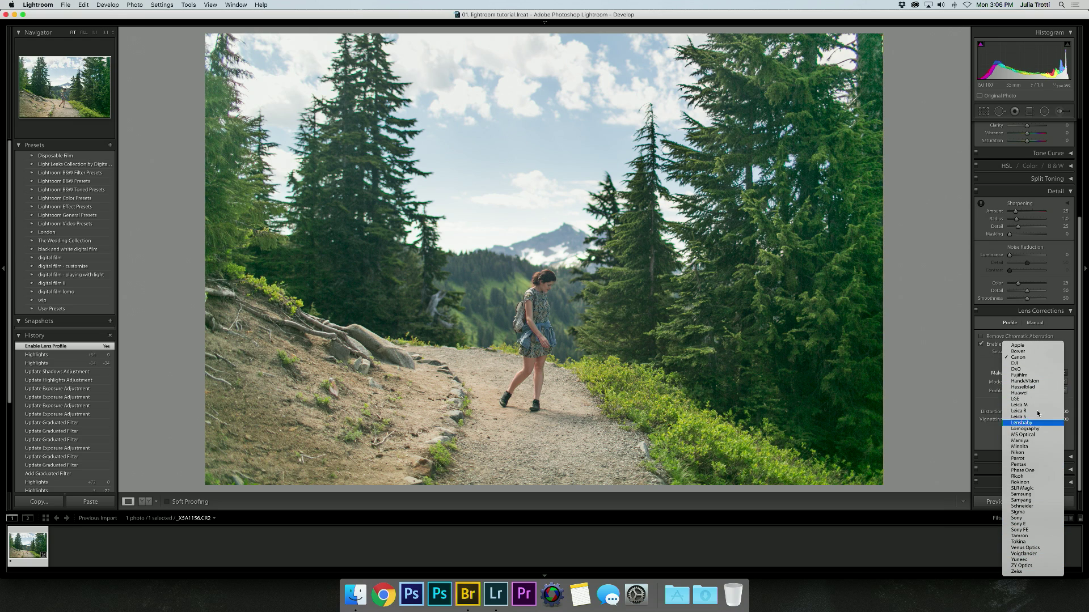
{"action": "left_click", "coordinate": [1023, 357]}
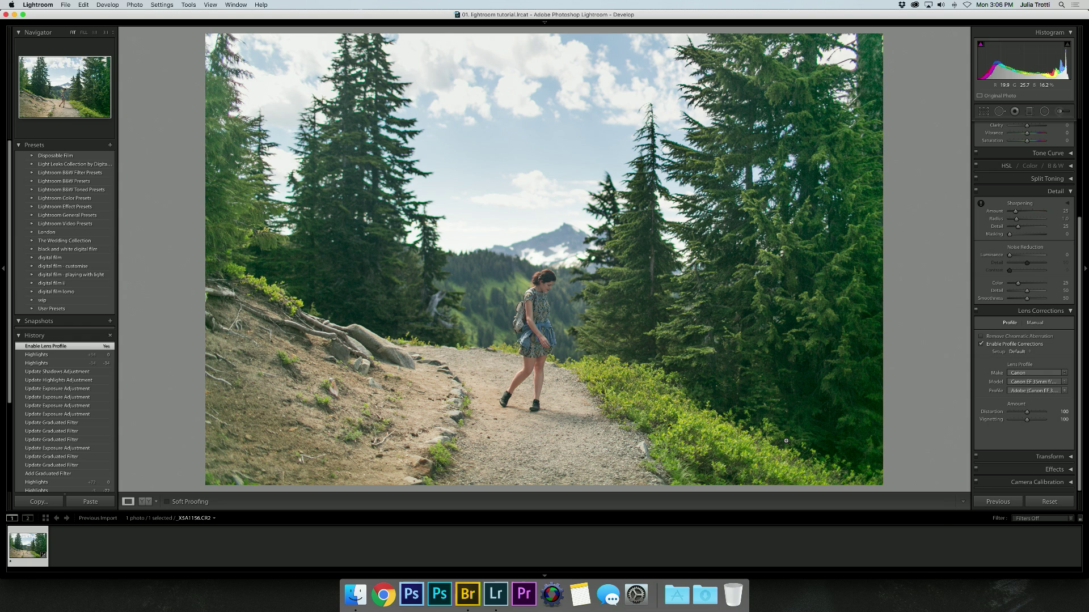
Reduce the profile's Vignetting correction to 50 and compare with the original.
{"action": "key", "text": "shift+Down"}
{"action": "key", "text": "shift+Down"}
{"action": "key", "text": "Down"}
{"action": "key", "text": "Down"}
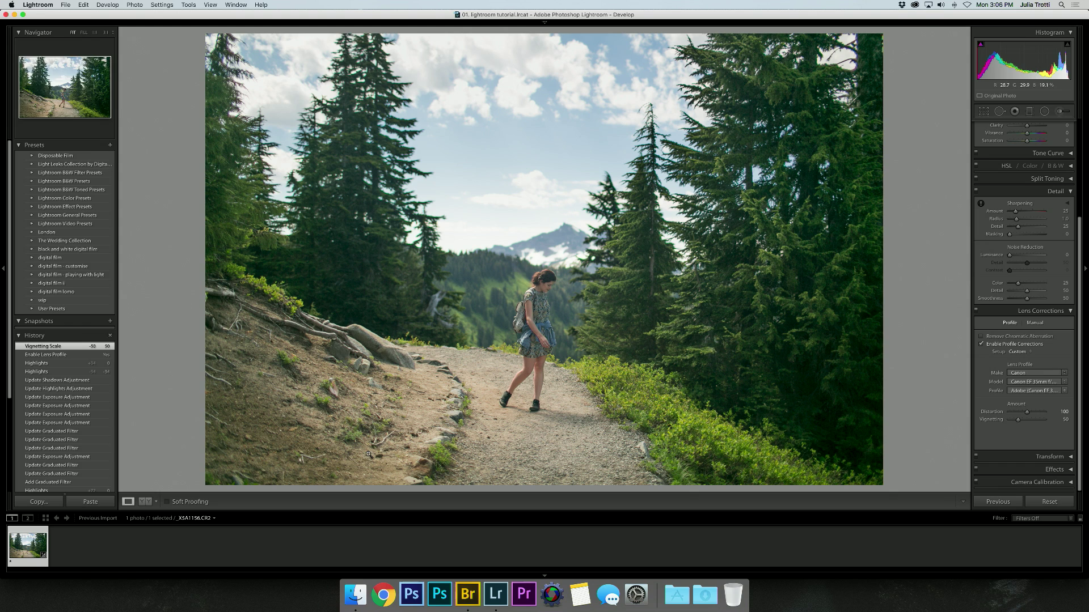
{"action": "key", "text": "backslash"}
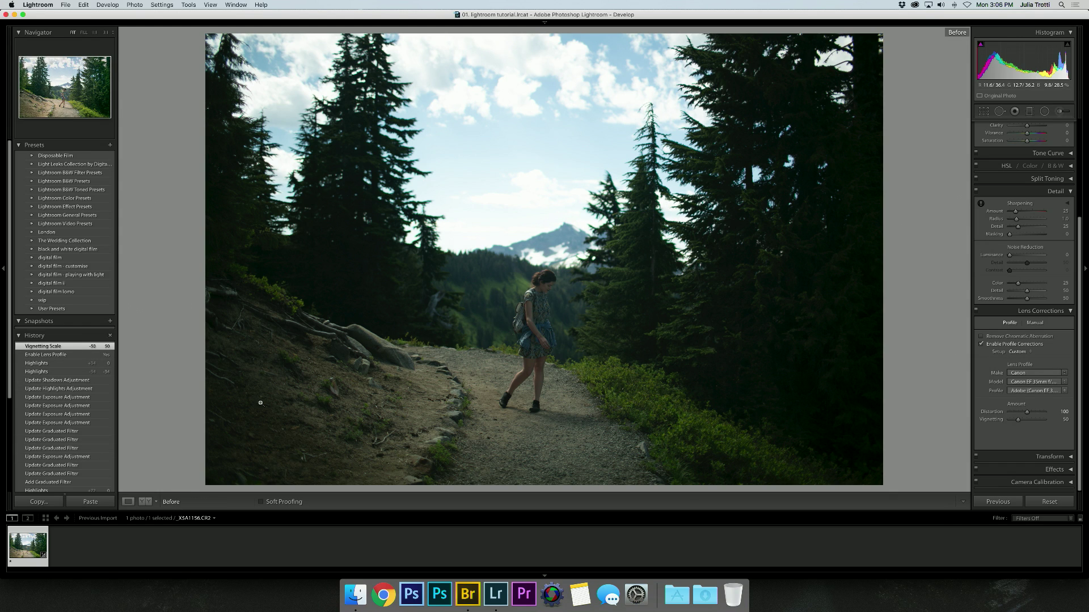
{"action": "key", "text": "backslash"}
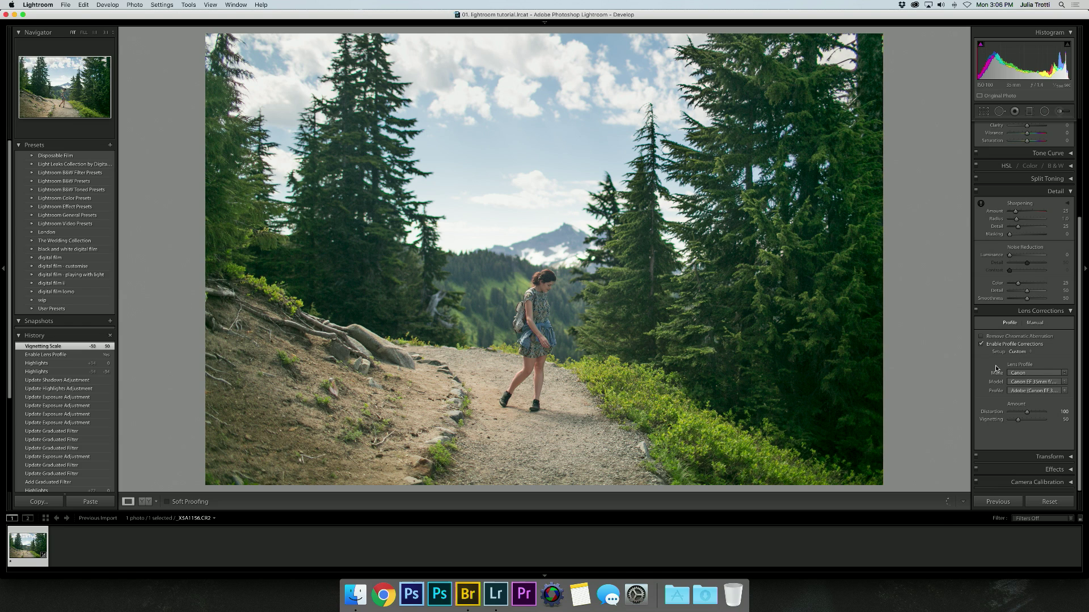
{"action": "scroll", "coordinate": [1035, 362], "scroll_direction": "up", "scroll_amount": 5}
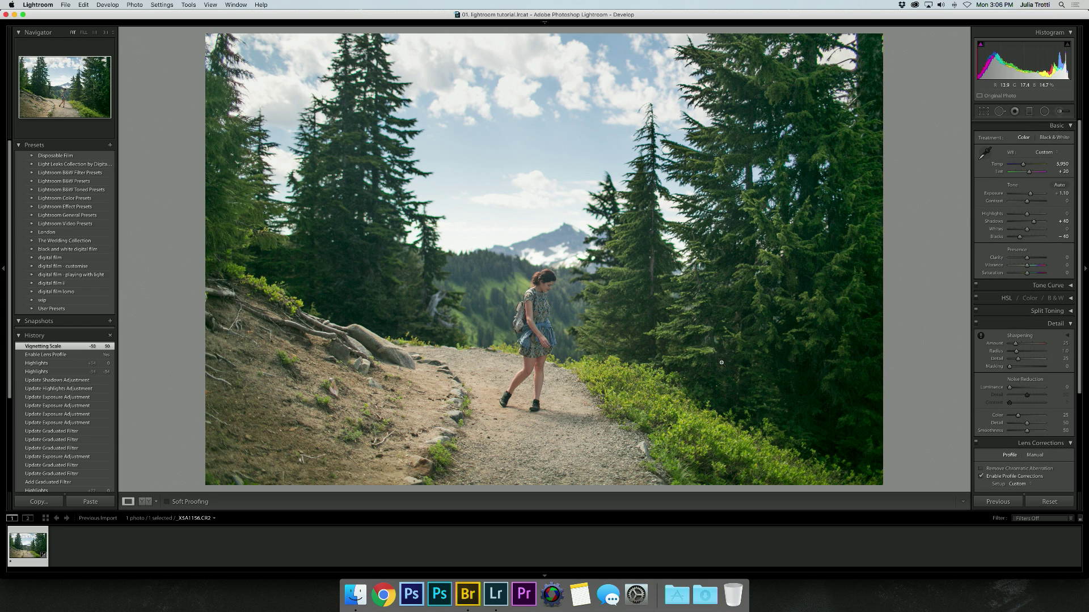
Sharpen with Amount 78 and Radius 1.4, checking the zoomed result against the original.
{"action": "left_click", "coordinate": [1027, 344]}
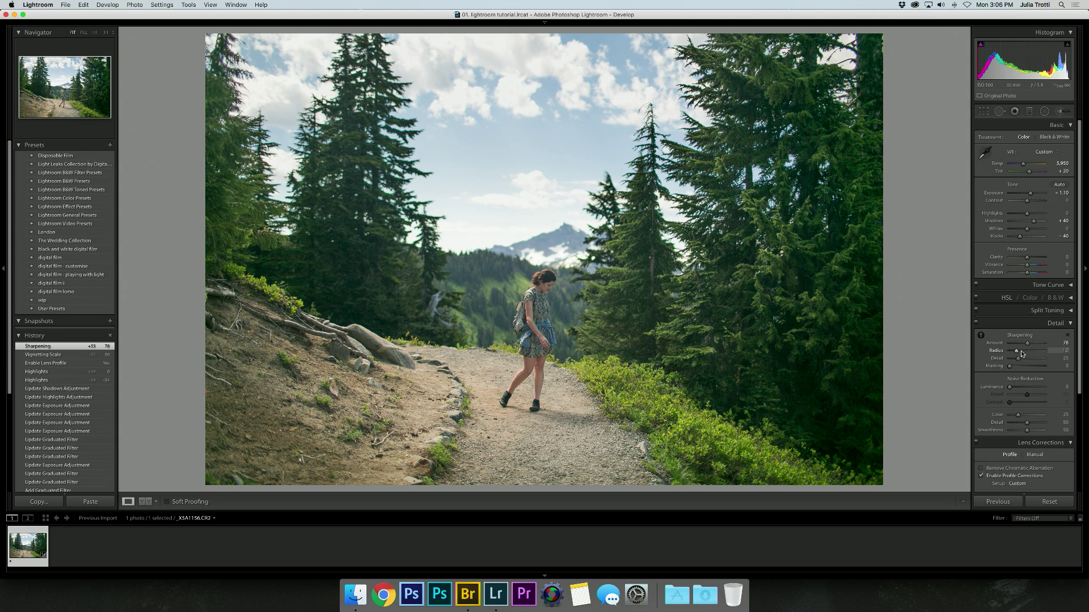
{"action": "left_click", "coordinate": [1022, 350]}
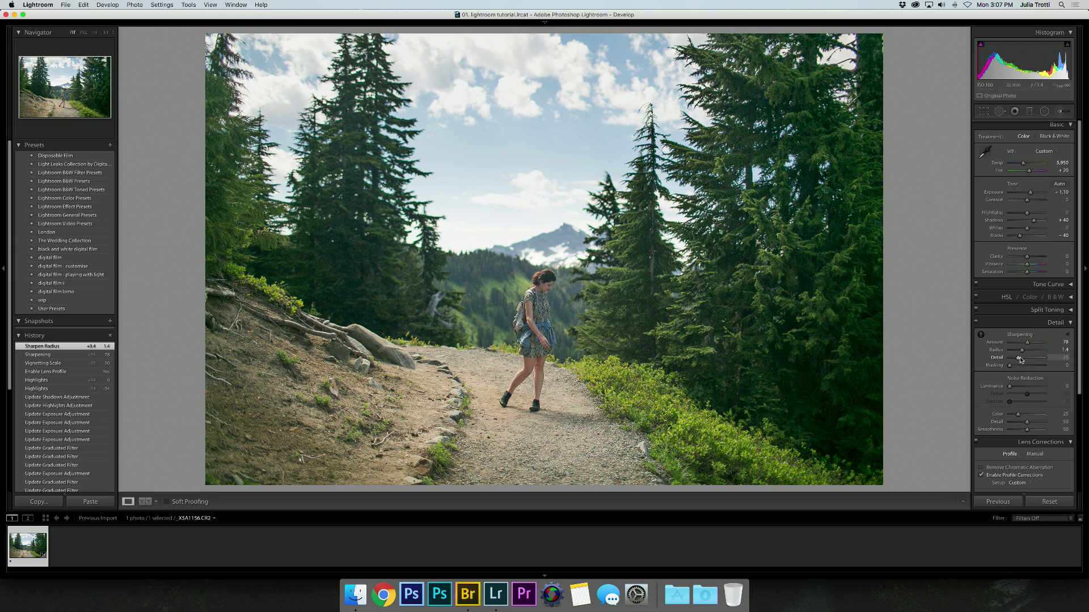
{"action": "left_click", "coordinate": [545, 316]}
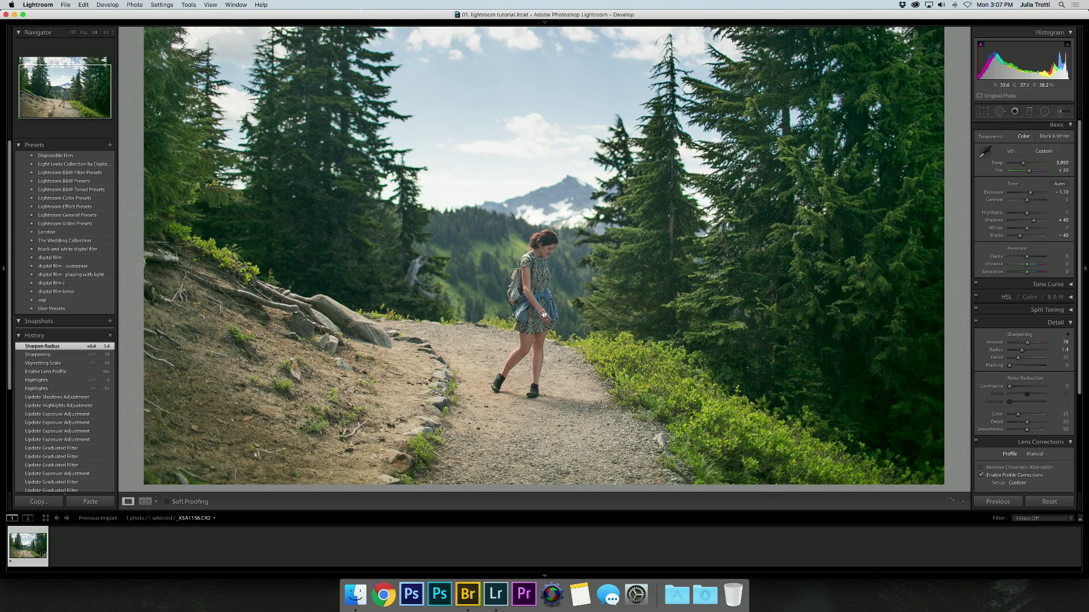
{"action": "key", "text": "backslash"}
{"action": "key", "text": "backslash"}
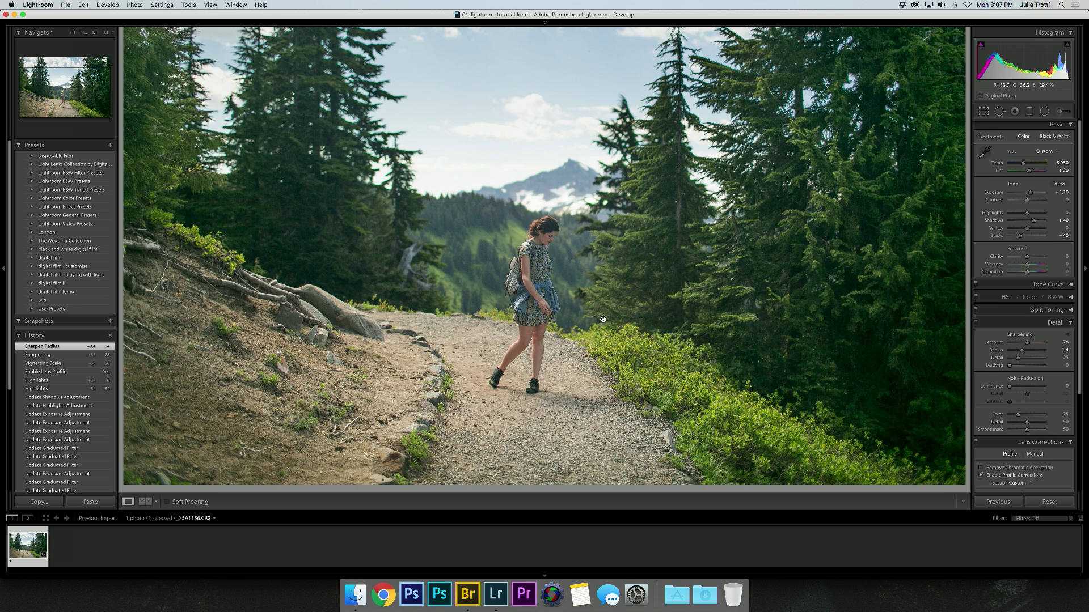
{"action": "key", "text": "backslash"}
{"action": "key", "text": "backslash"}
{"action": "left_click", "coordinate": [624, 301]}
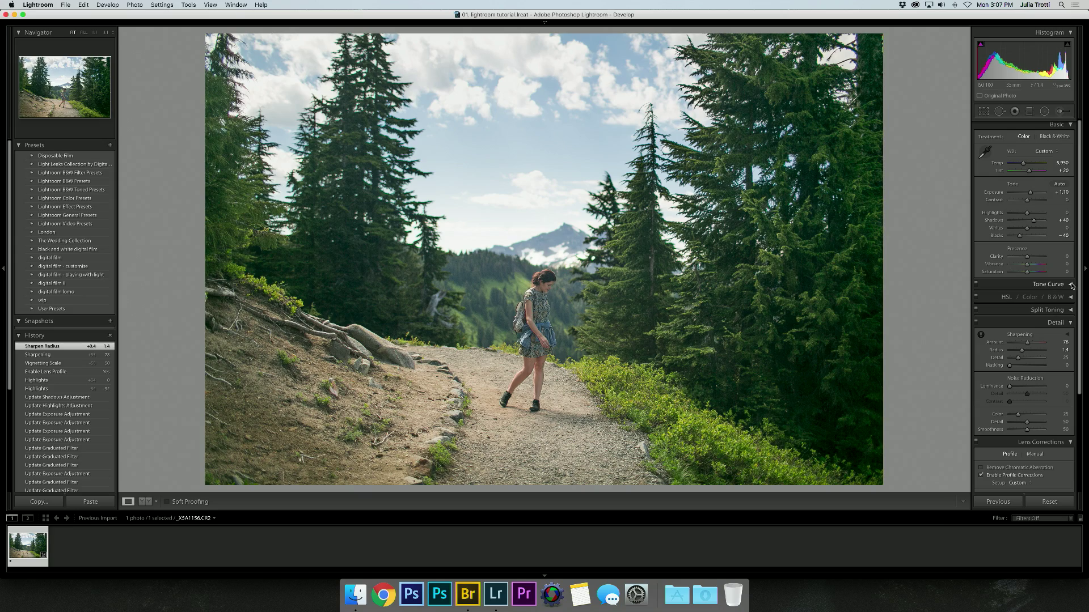
Shape the RGB point tone curve into a gentle S by moving and adding points.
{"action": "left_click", "coordinate": [1049, 284]}
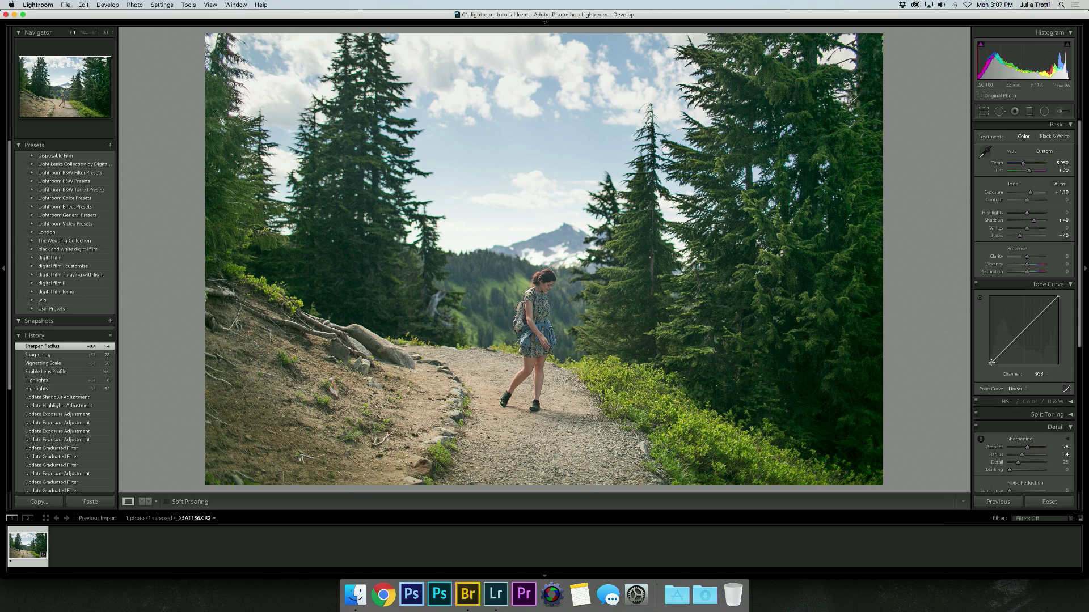
{"action": "left_click_drag", "start_coordinate": [991, 363], "coordinate": [1014, 336]}
{"action": "left_click", "coordinate": [1014, 339]}
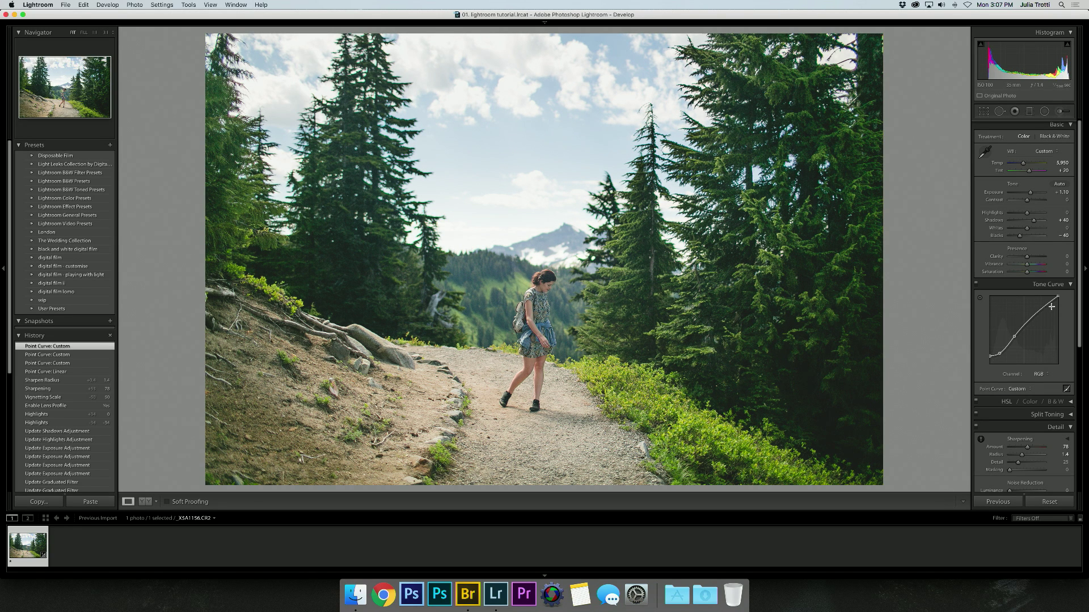
{"action": "left_click_drag", "start_coordinate": [1058, 296], "coordinate": [1058, 300]}
{"action": "left_click_drag", "start_coordinate": [1014, 336], "coordinate": [1015, 336]}
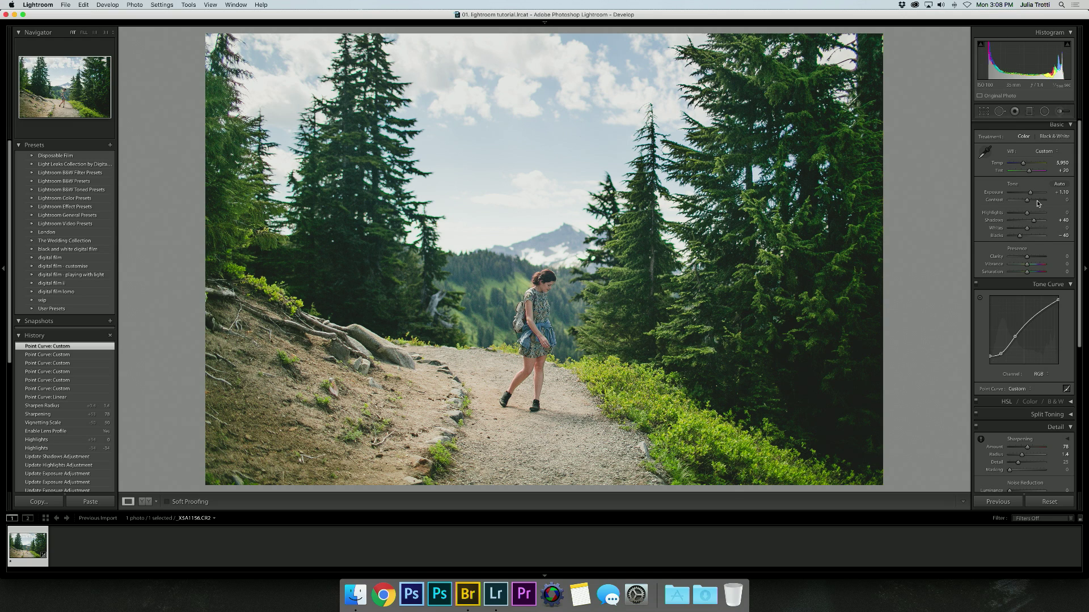
Lower Highlights step by step to -19 and toggle Before/After to compare.
{"action": "scroll", "coordinate": [1037, 196], "scroll_direction": "down", "scroll_amount": 2}
{"action": "scroll", "coordinate": [1037, 196], "scroll_direction": "down", "scroll_amount": 2}
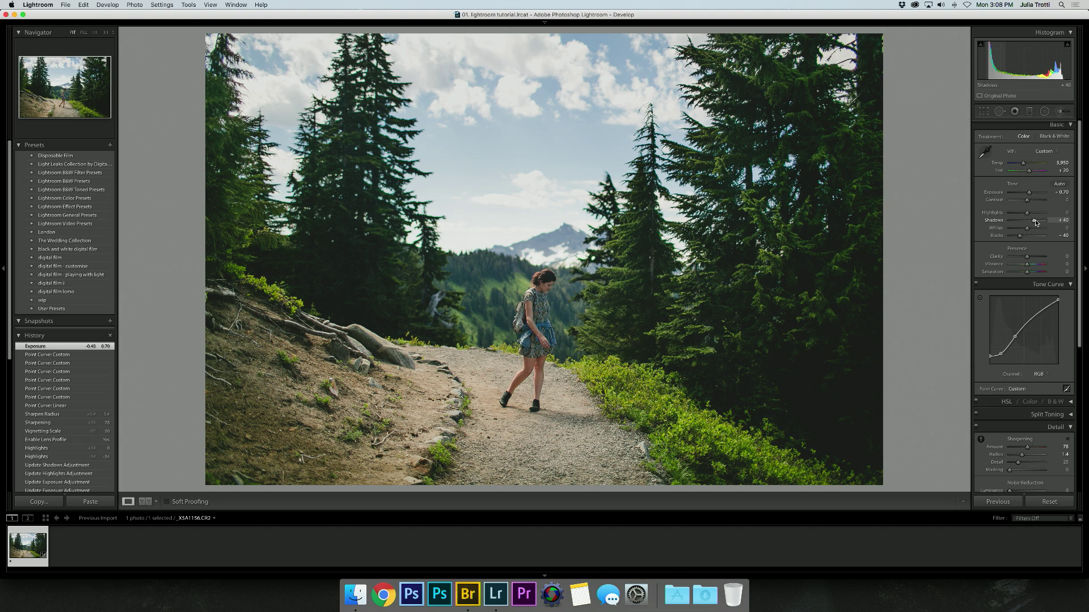
{"action": "scroll", "coordinate": [1029, 237], "scroll_direction": "down", "scroll_amount": 1}
{"action": "scroll", "coordinate": [1029, 212], "scroll_direction": "up", "scroll_amount": 3}
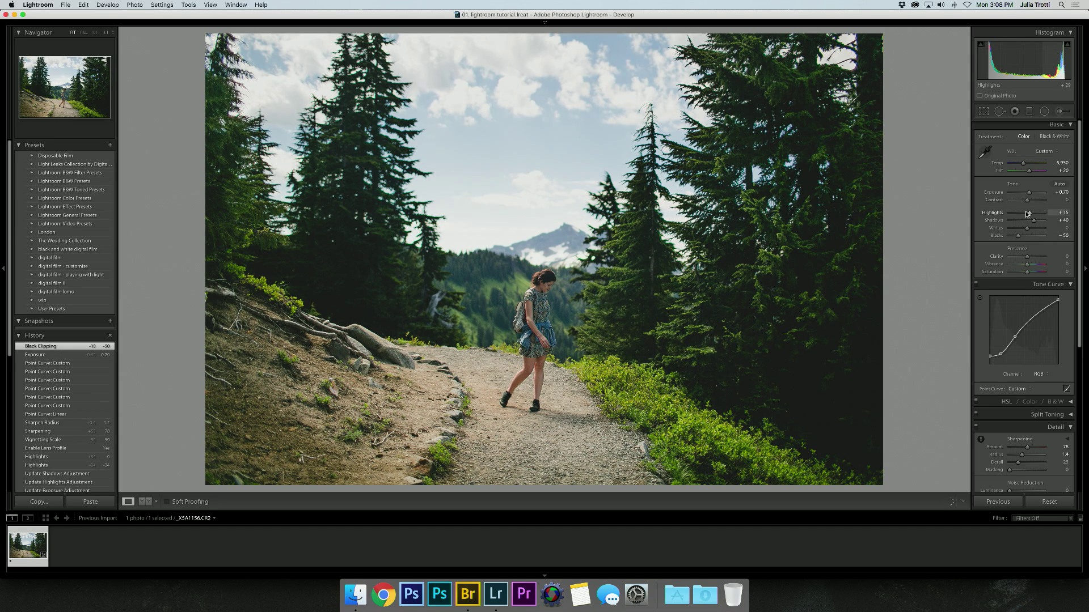
{"action": "left_click_drag", "start_coordinate": [1027, 214], "coordinate": [1025, 215]}
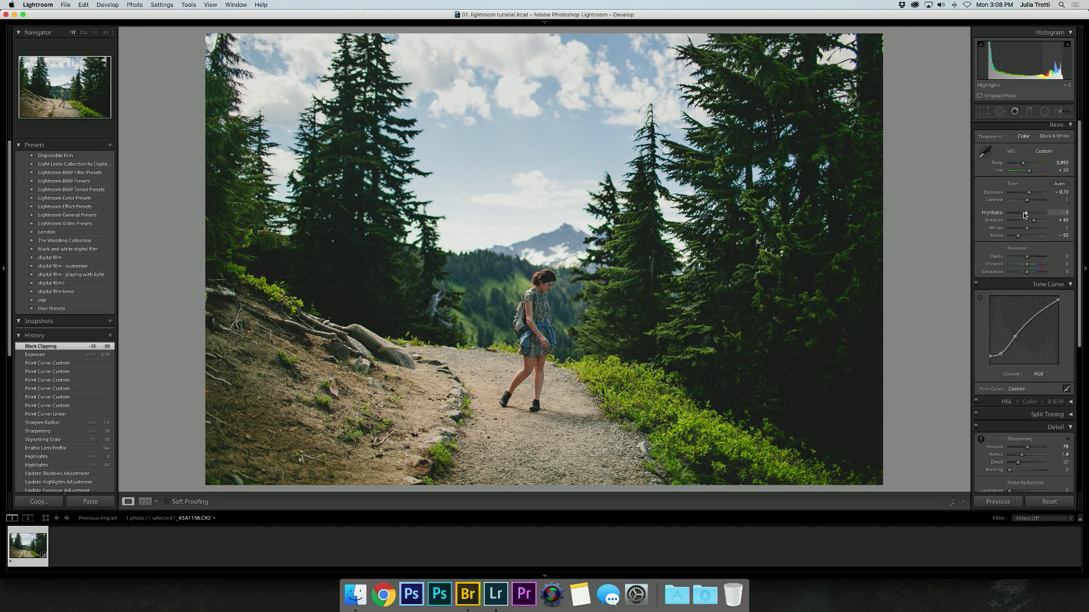
{"action": "left_click_drag", "start_coordinate": [1025, 215], "coordinate": [1024, 216]}
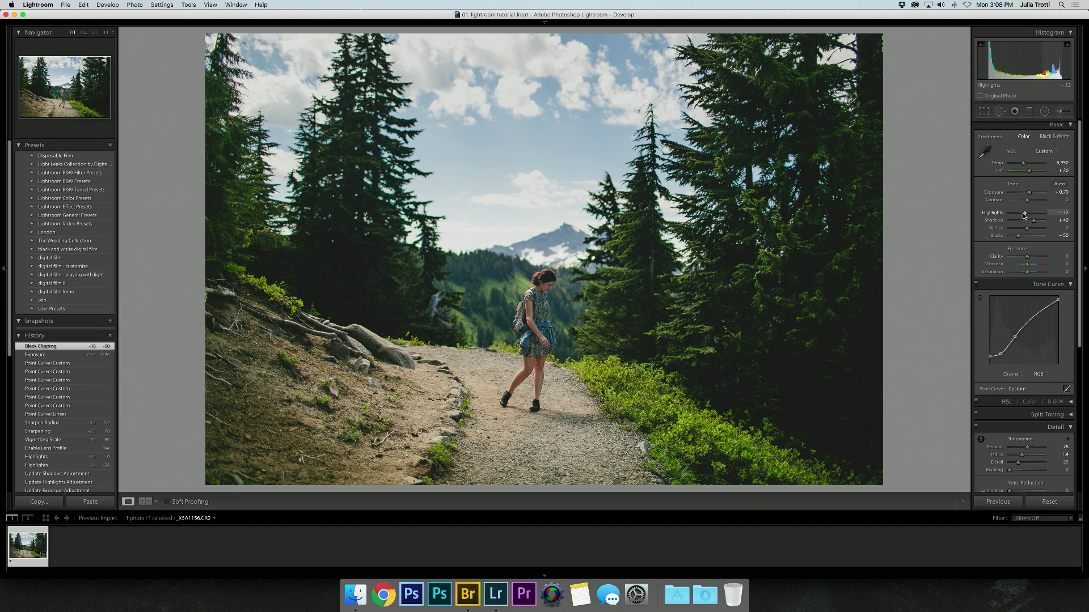
{"action": "left_click_drag", "start_coordinate": [1024, 215], "coordinate": [1023, 217]}
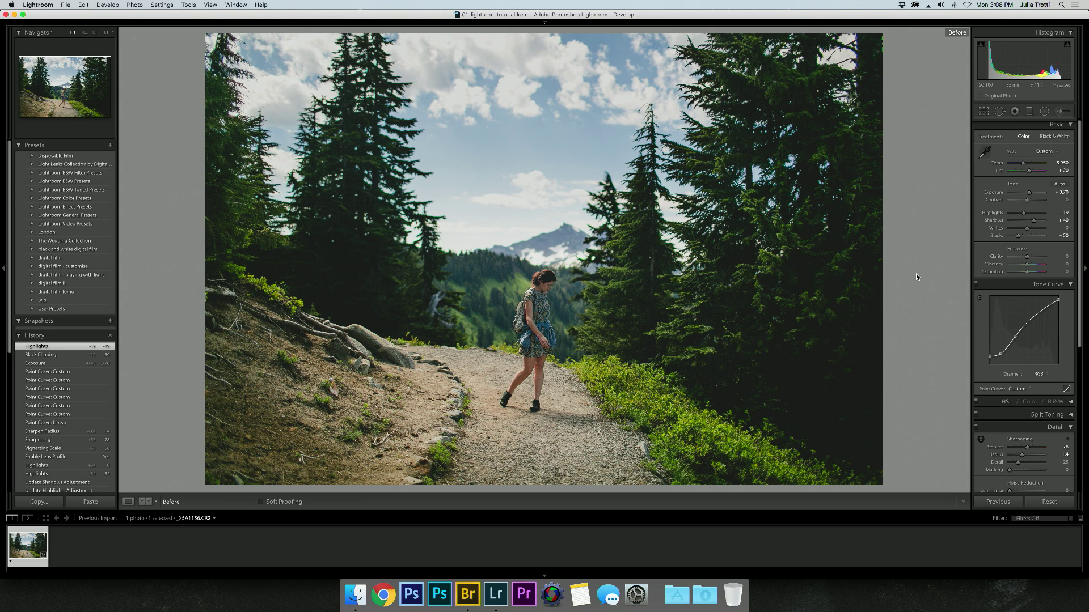
{"action": "key", "text": "backslash"}
{"action": "key", "text": "backslash"}
{"action": "key", "text": "backslash"}
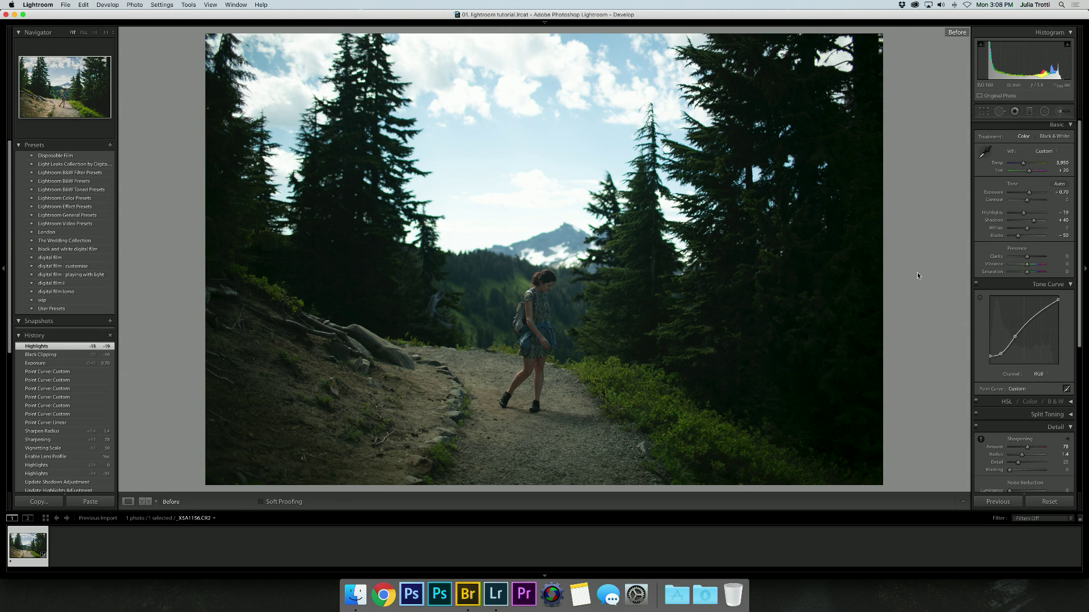
{"action": "key", "text": "backslash"}
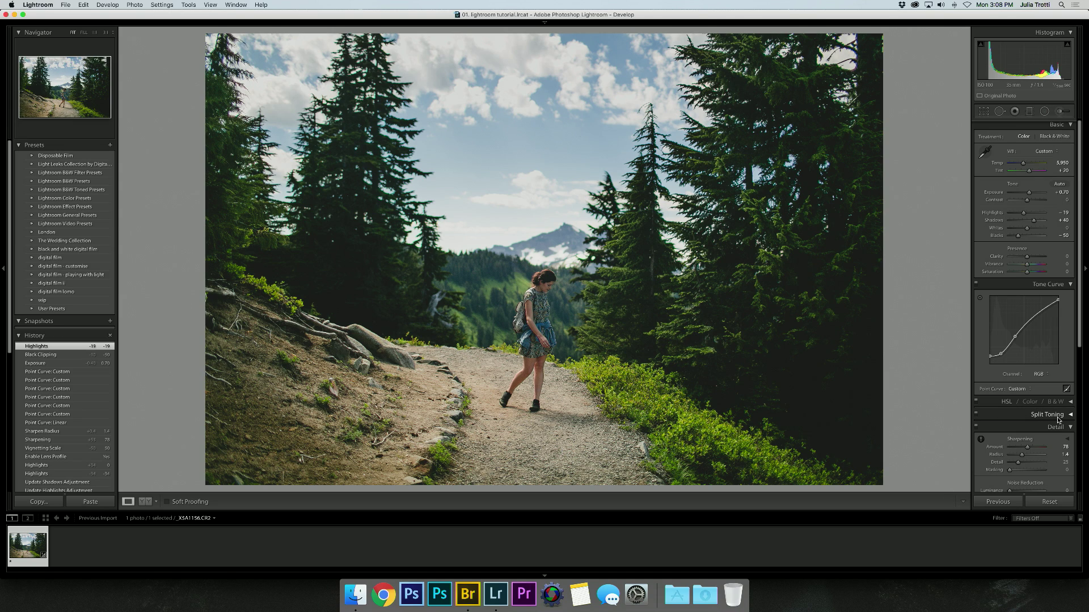
In HSL Luminance, set Yellow to -28 and Orange to +10.
{"action": "left_click", "coordinate": [1070, 401]}
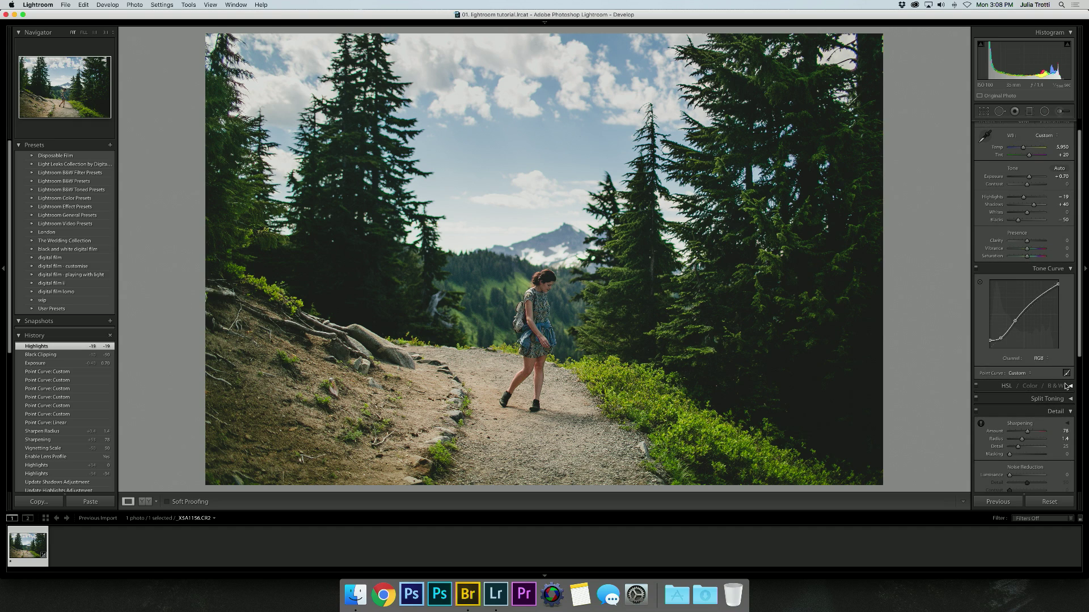
{"action": "scroll", "coordinate": [1029, 327], "scroll_direction": "down", "scroll_amount": 3}
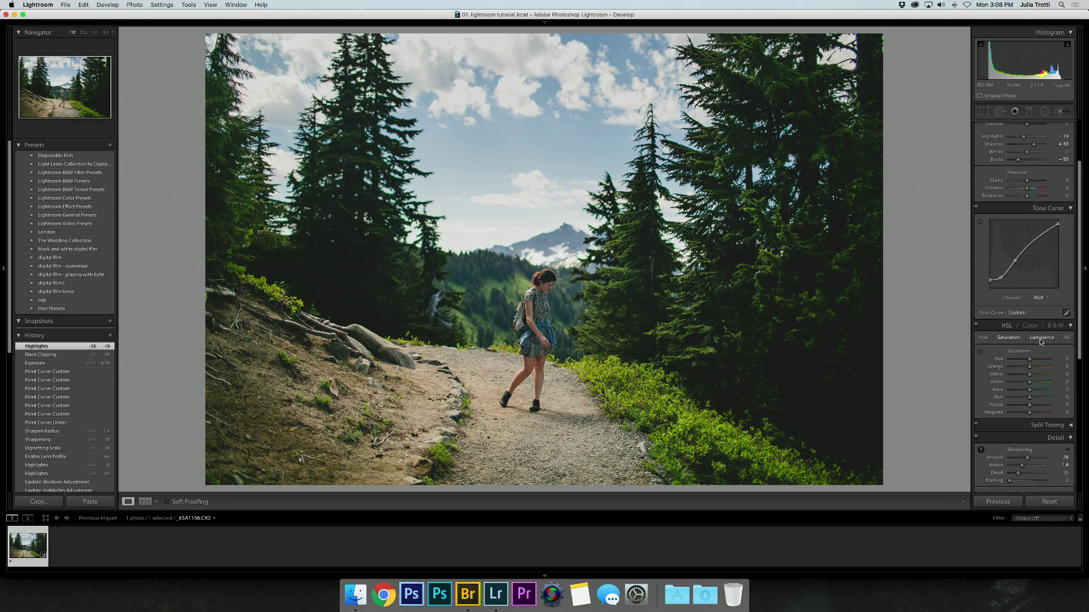
{"action": "left_click", "coordinate": [1042, 338]}
{"action": "left_click_drag", "start_coordinate": [1030, 375], "coordinate": [1026, 377]}
{"action": "left_click_drag", "start_coordinate": [1023, 366], "coordinate": [1032, 371]}
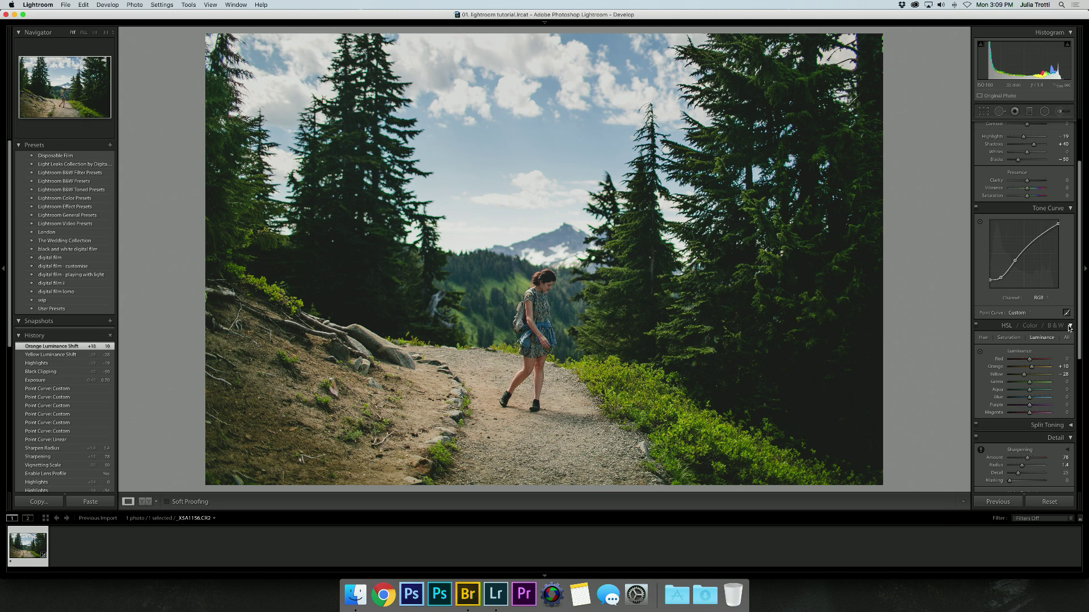
Try darkening the sky's blue with the targeted adjustment tool, then undo it.
{"action": "left_click", "coordinate": [979, 354]}
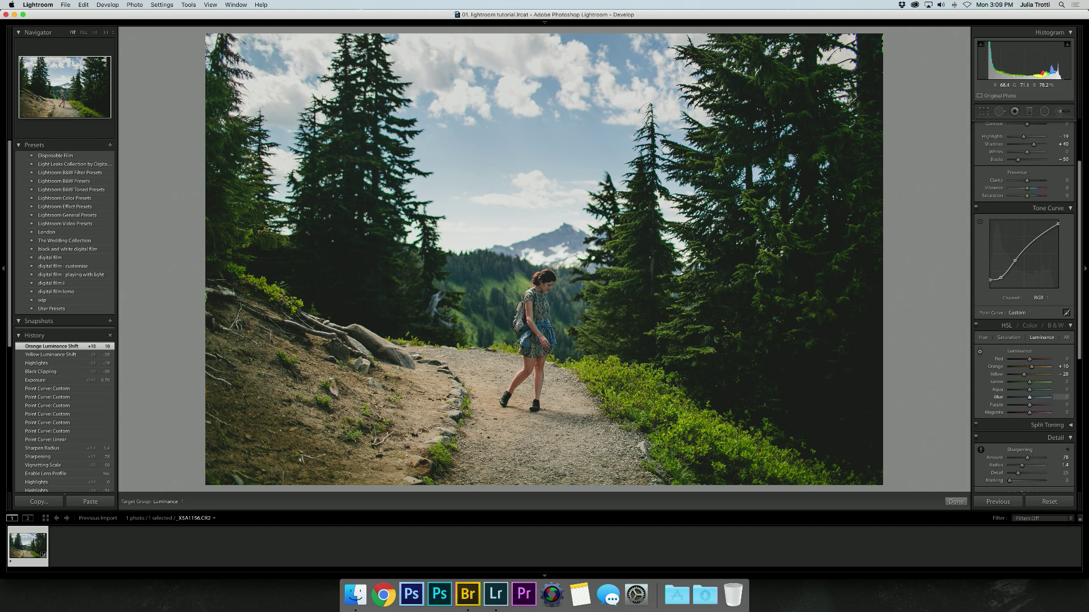
{"action": "left_click_drag", "start_coordinate": [510, 147], "coordinate": [511, 221]}
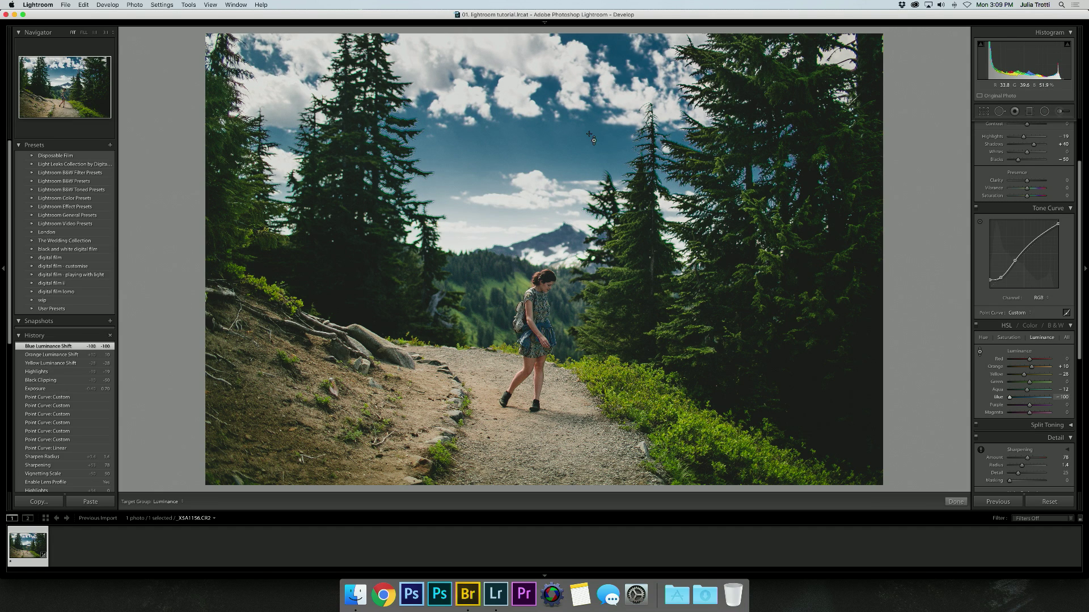
{"action": "key", "text": "super+z"}
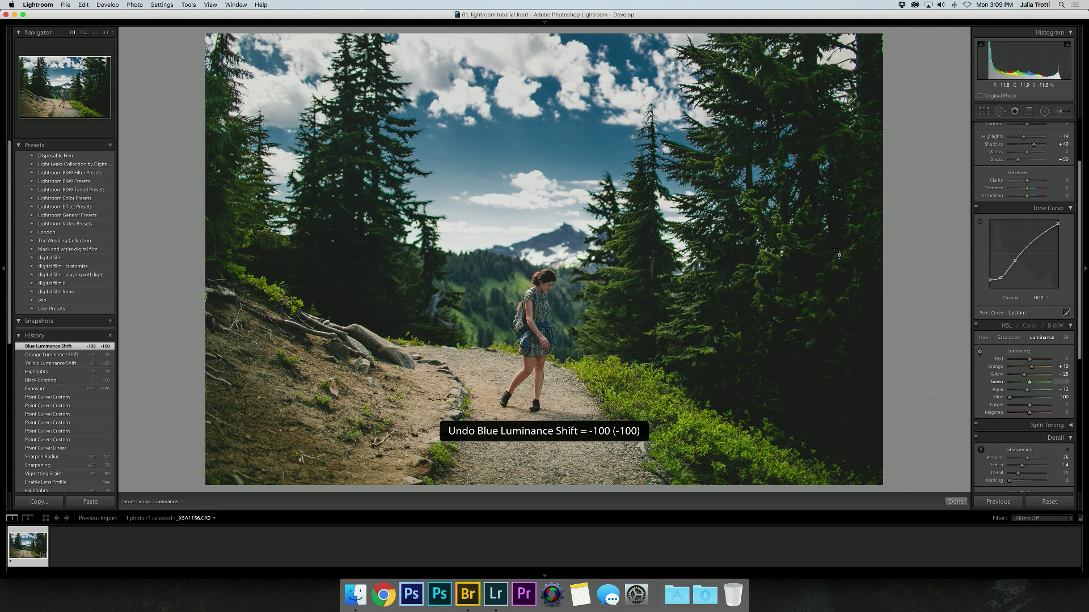
Add a diagonal graduated filter across the trail with lowered Highlights, then set Exposure to +1.10.
{"action": "left_click", "coordinate": [1070, 326]}
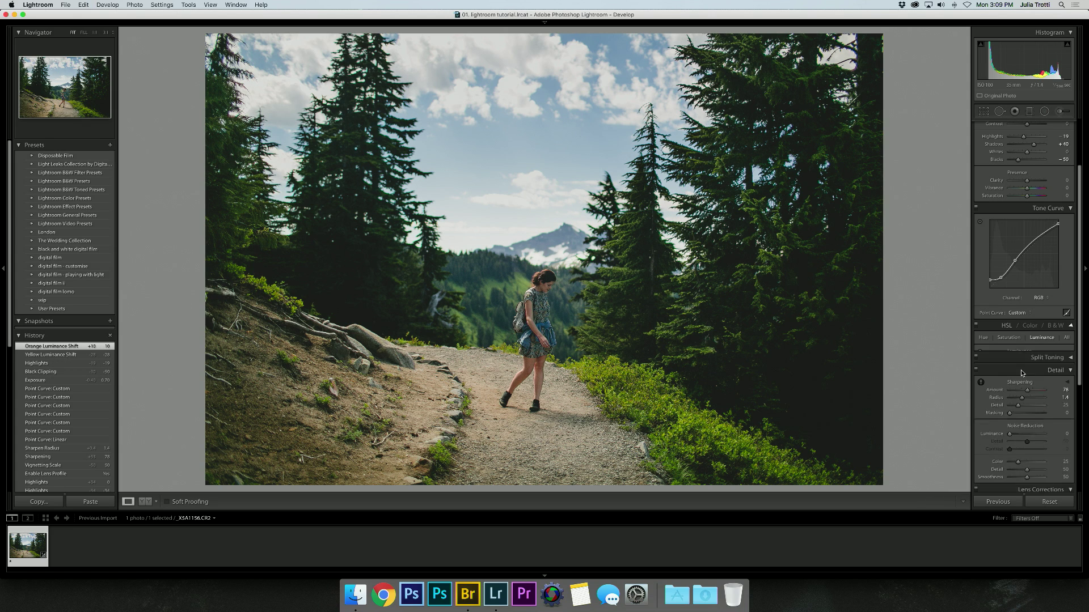
{"action": "scroll", "coordinate": [1020, 375], "scroll_direction": "up", "scroll_amount": 5}
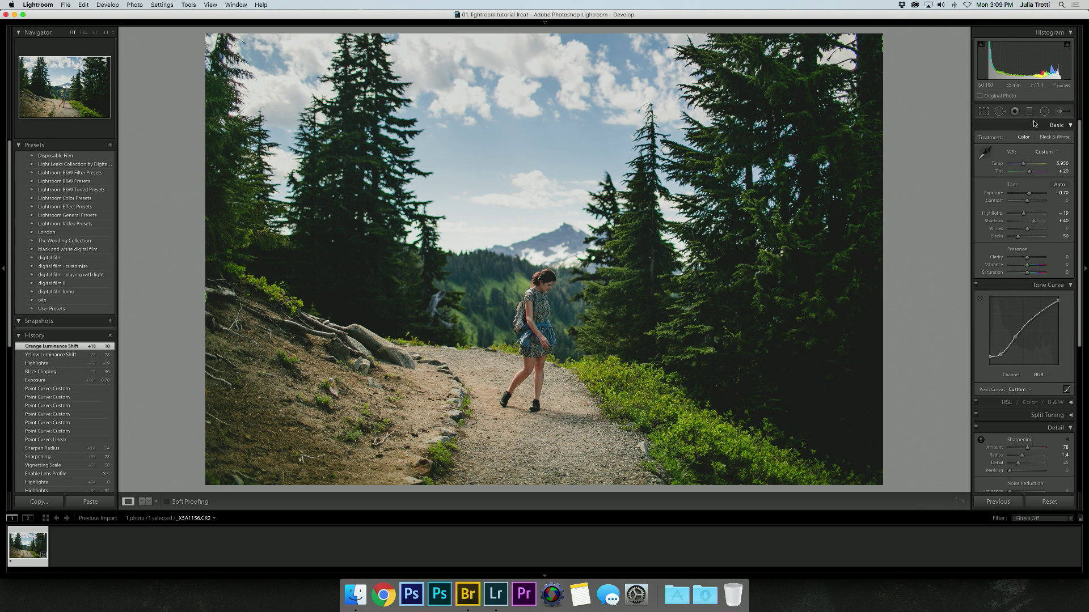
{"action": "left_click", "coordinate": [1030, 113]}
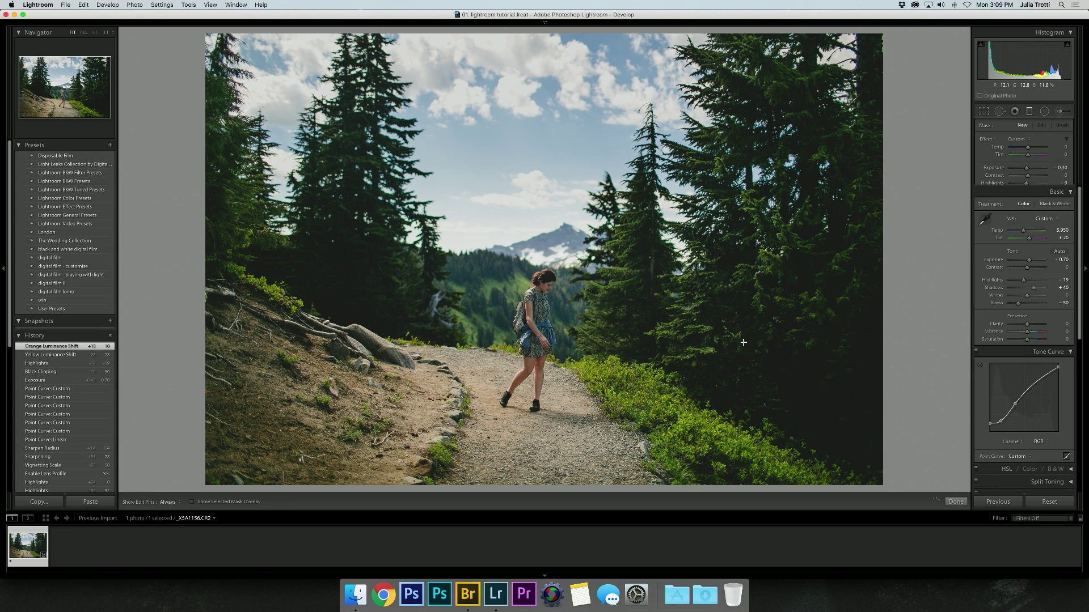
{"action": "left_click_drag", "start_coordinate": [494, 374], "coordinate": [849, 358]}
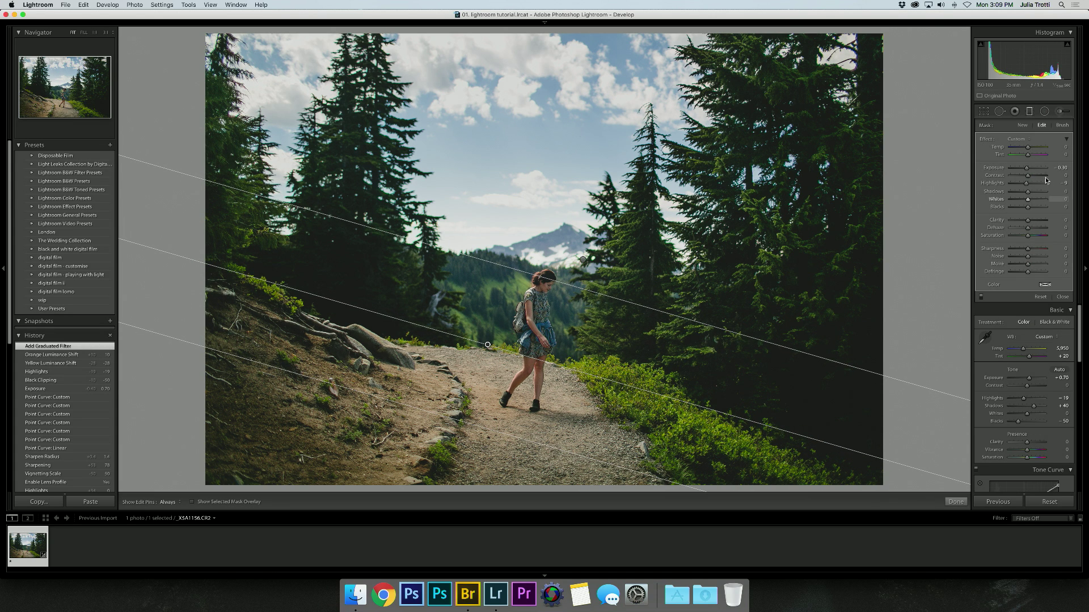
{"action": "left_click_drag", "start_coordinate": [1026, 184], "coordinate": [1026, 170]}
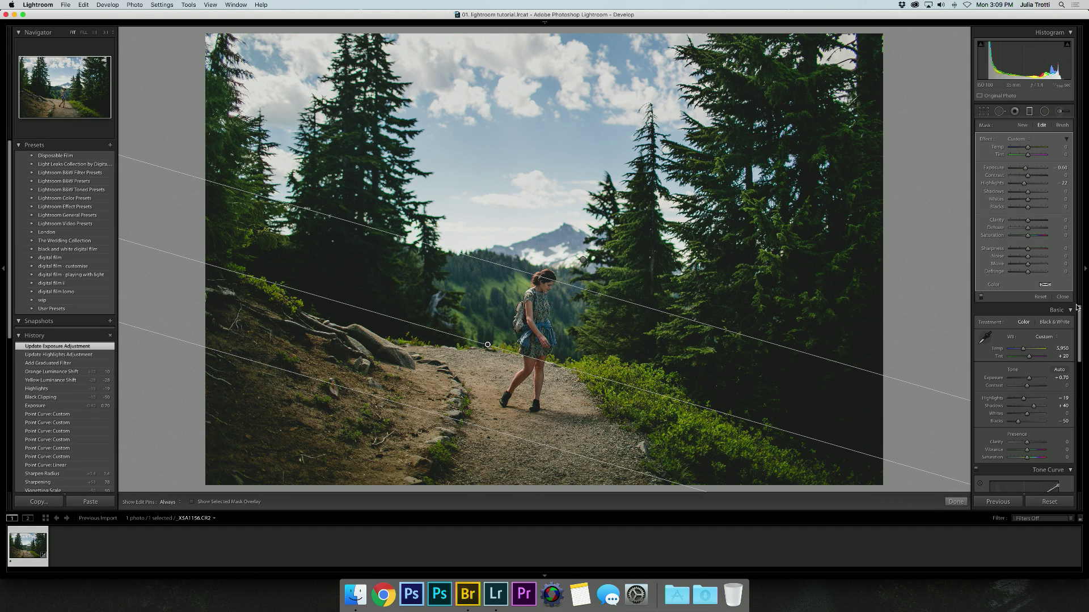
{"action": "key", "text": "m"}
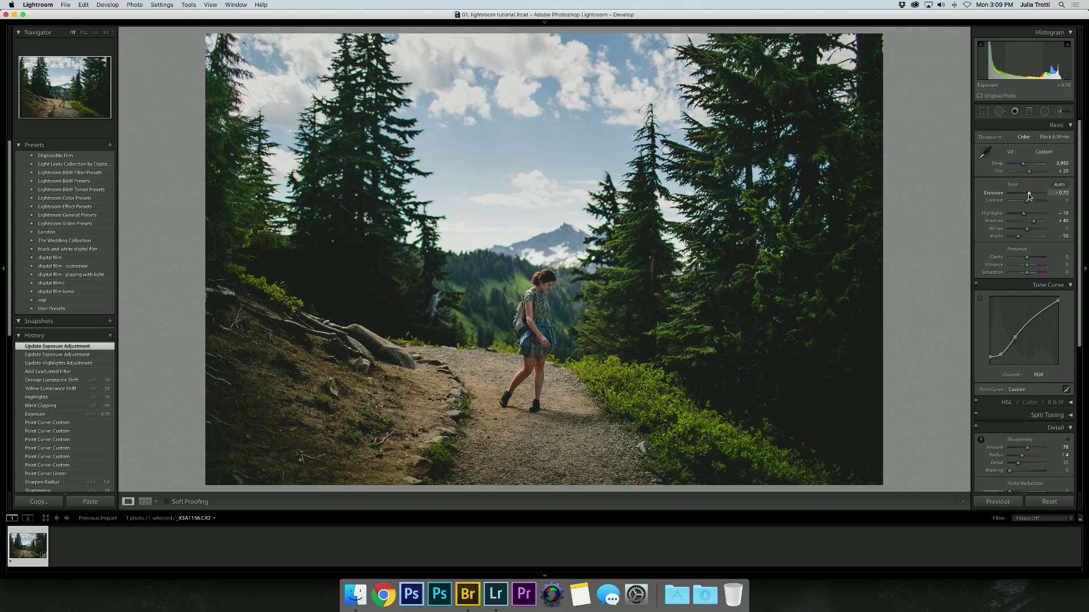
{"action": "left_click_drag", "start_coordinate": [1029, 195], "coordinate": [1029, 196]}
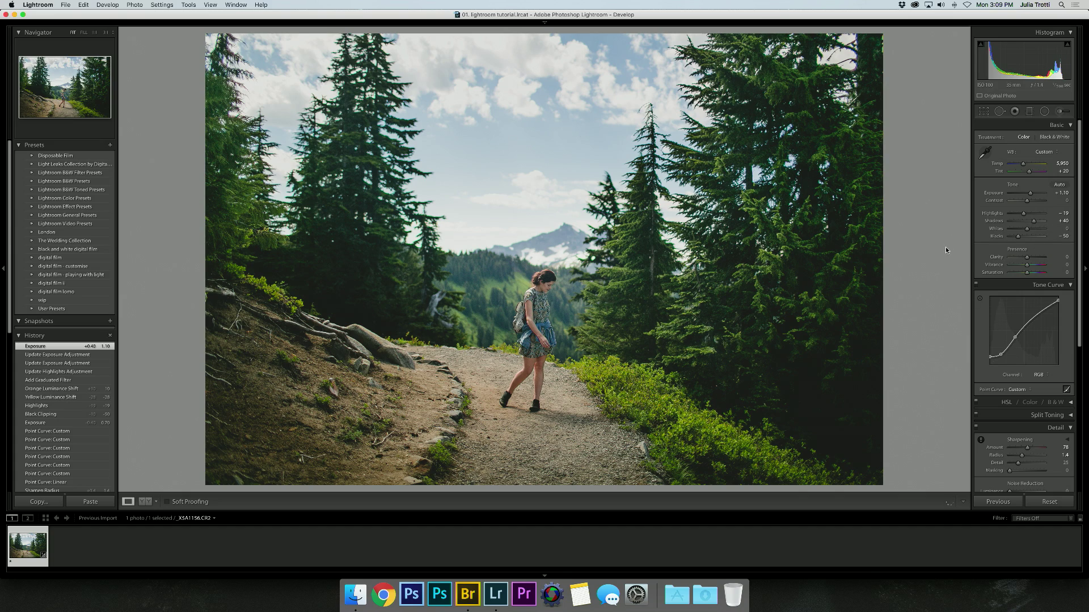
{"action": "key", "text": "backslash"}
{"action": "key", "text": "backslash"}
{"action": "key", "text": "backslash"}
{"action": "key", "text": "backslash"}
{"action": "key", "text": "backslash"}
{"action": "key", "text": "backslash"}
Nudge Tint up to +25 and compare the warmed photo with the original Before view.
{"action": "left_click_drag", "start_coordinate": [1030, 171], "coordinate": [1031, 171]}
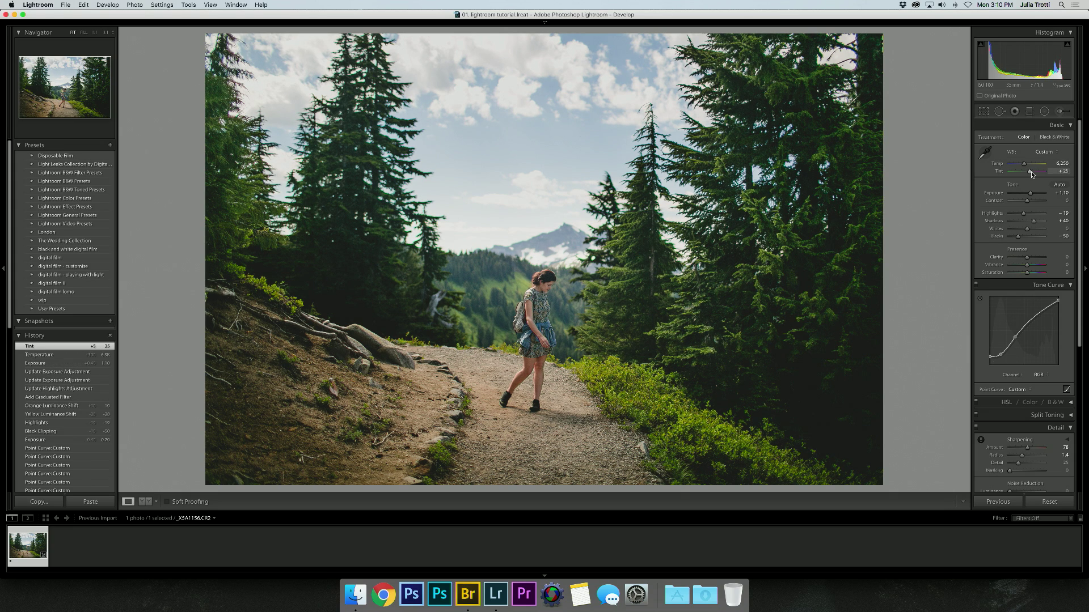
{"action": "key", "text": "backslash"}
{"action": "key", "text": "backslash"}
{"action": "key", "text": "backslash"}
{"action": "key", "text": "backslash"}
{"action": "key", "text": "backslash"}
{"action": "key", "text": "backslash"}
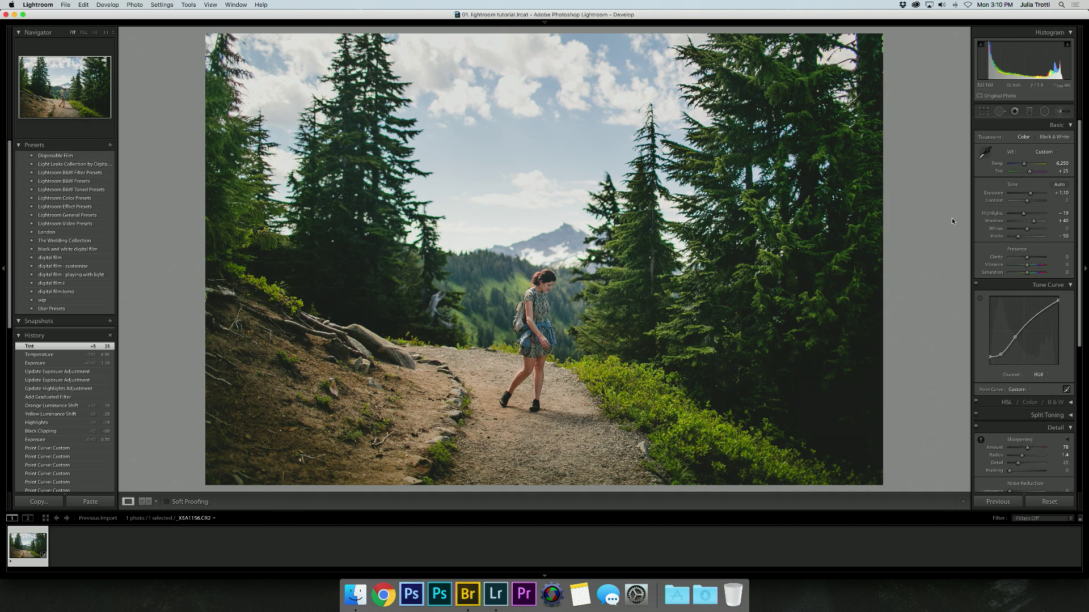